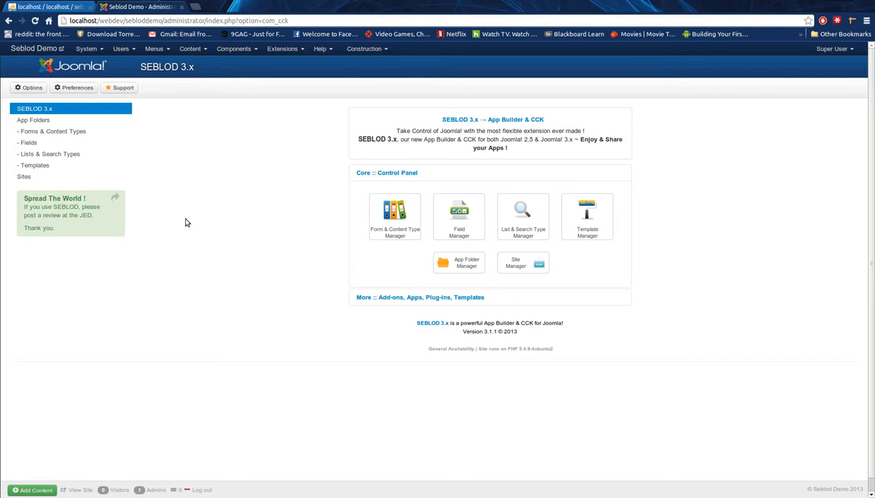
Create an app folder titled Form, mark it as both app root and featured, and save it
{"action": "left_click", "coordinate": [33, 120]}
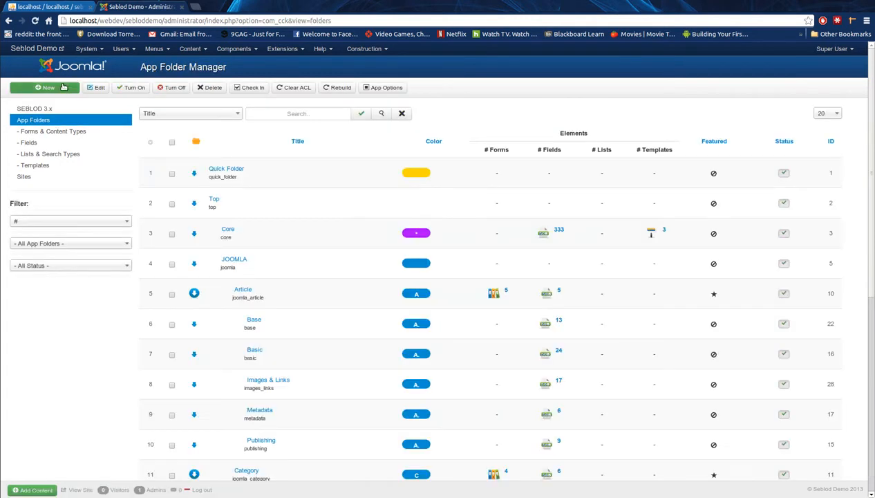
{"action": "left_click", "coordinate": [63, 90]}
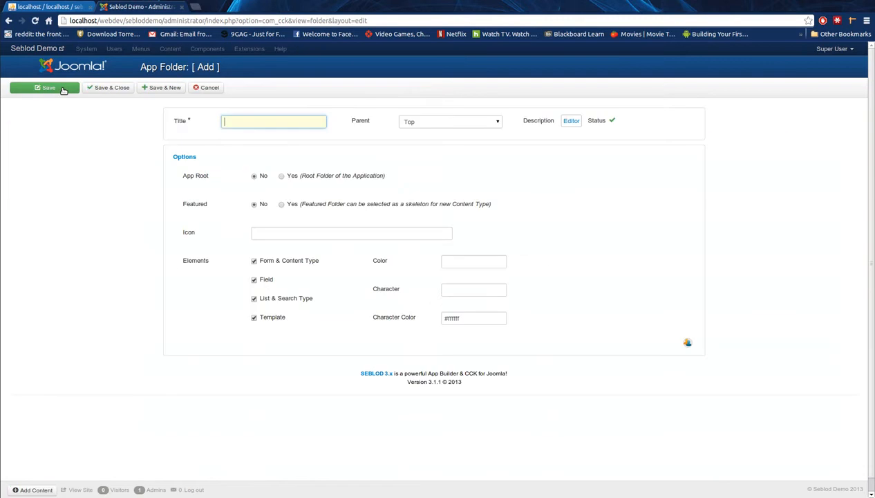
{"action": "type", "text": "D"}
{"action": "key", "text": "BackSpace"}
{"action": "type", "text": "Form"}
{"action": "key", "text": "Tab"}
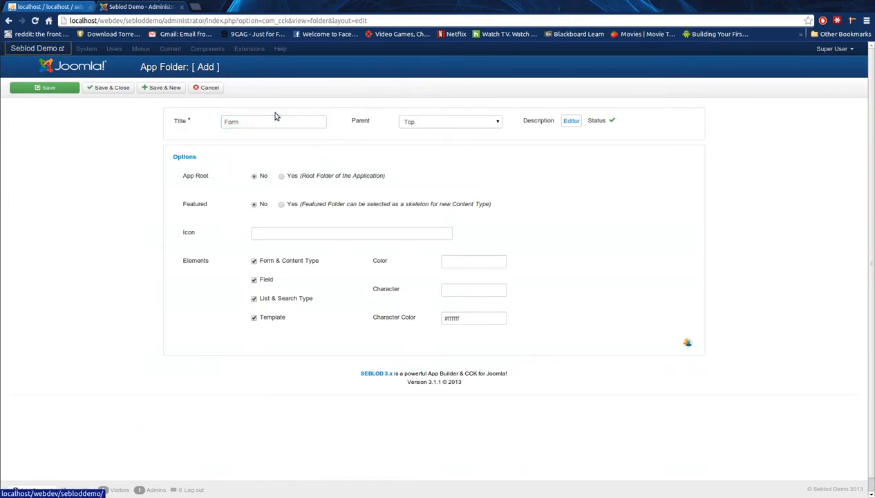
{"action": "left_click", "coordinate": [281, 176]}
{"action": "left_click", "coordinate": [281, 205]}
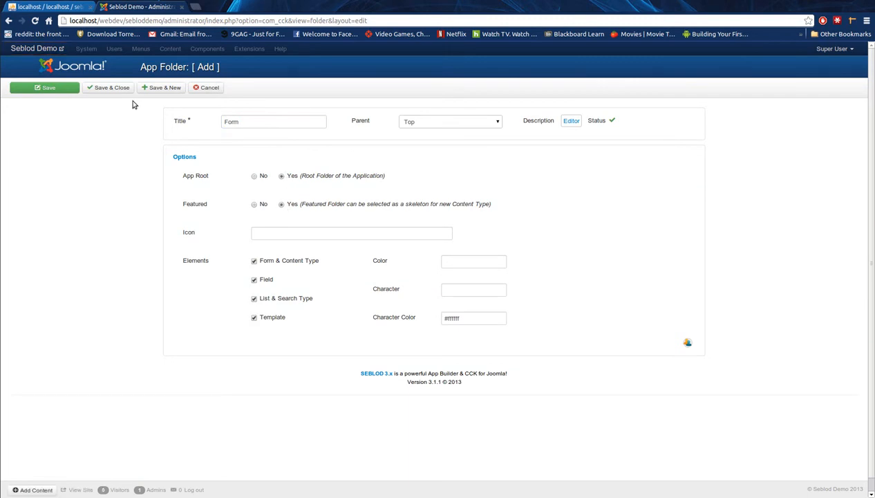
{"action": "left_click", "coordinate": [116, 88]}
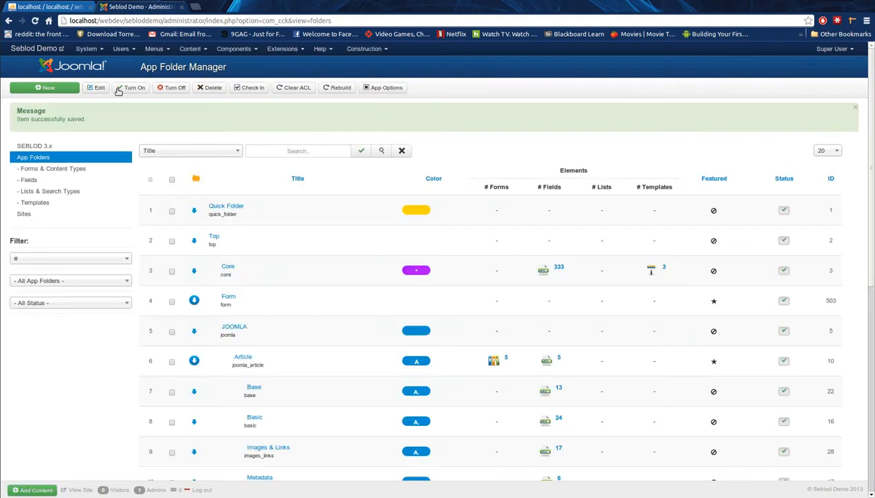
Start a new form and content type of the Form kind and title it Application Form
{"action": "left_click", "coordinate": [63, 169]}
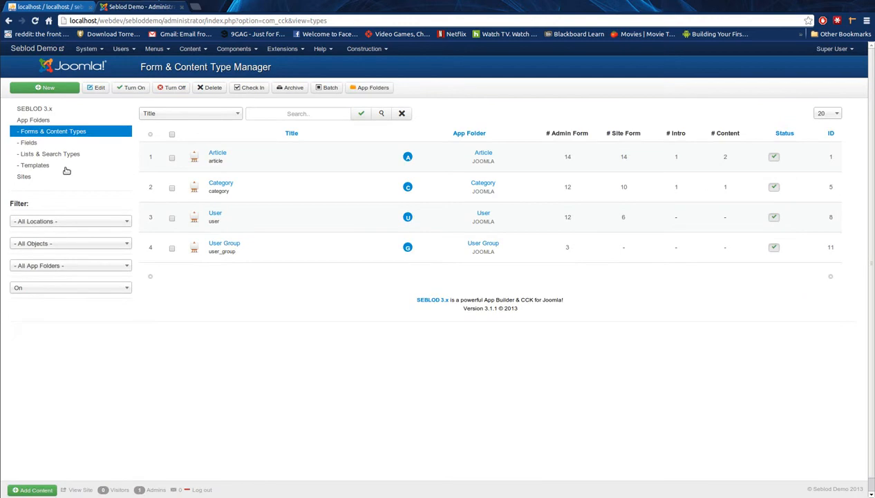
{"action": "left_click", "coordinate": [60, 90]}
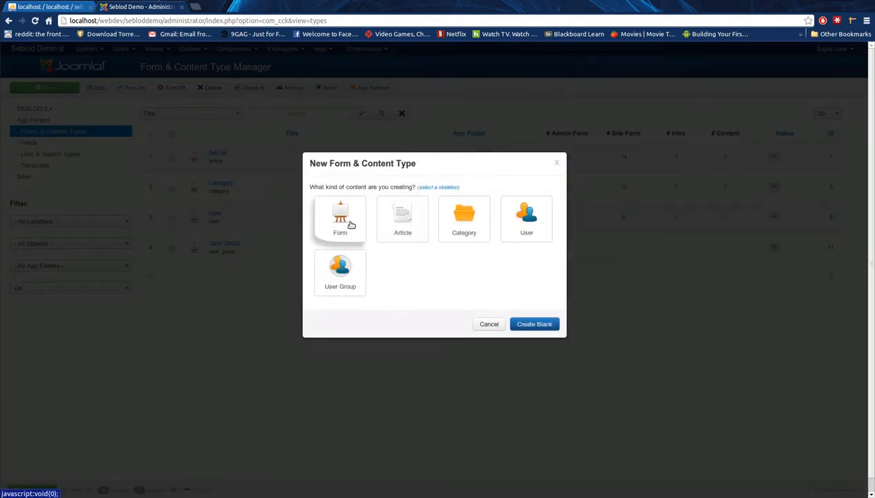
{"action": "left_click", "coordinate": [346, 220]}
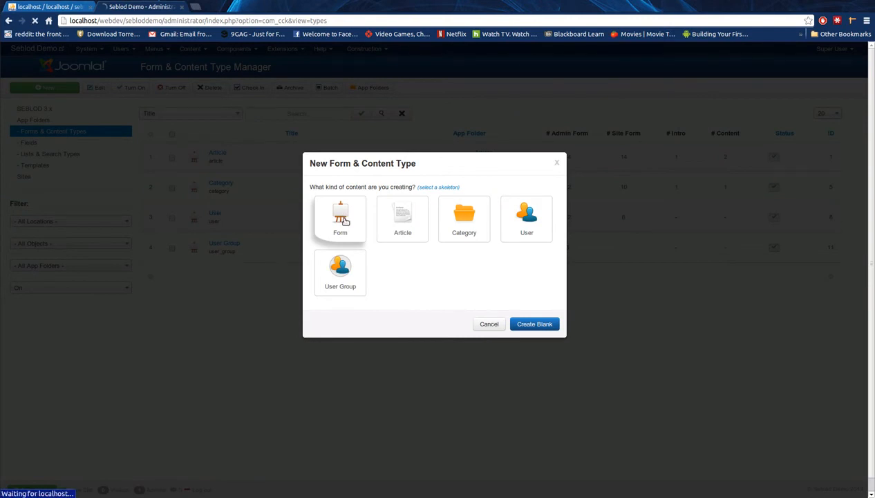
{"action": "type", "text": "A"}
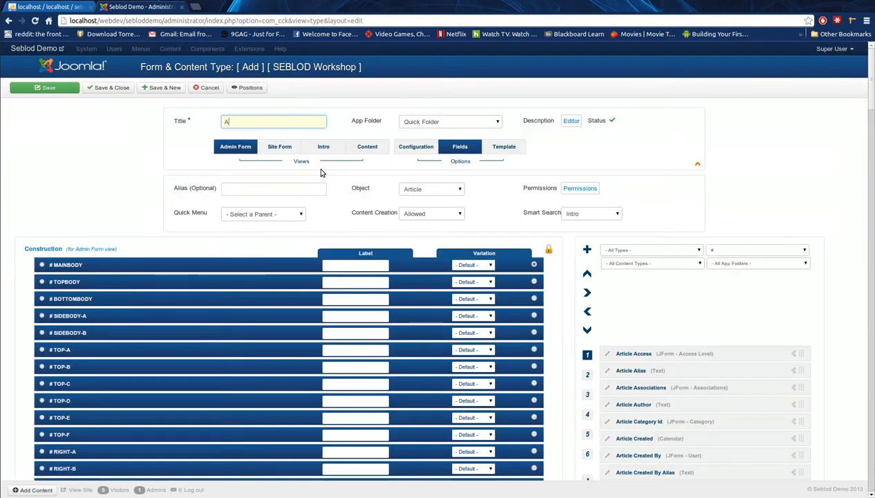
{"action": "type", "text": "p"}
{"action": "key", "text": "Down"}
{"action": "key", "text": "Return"}
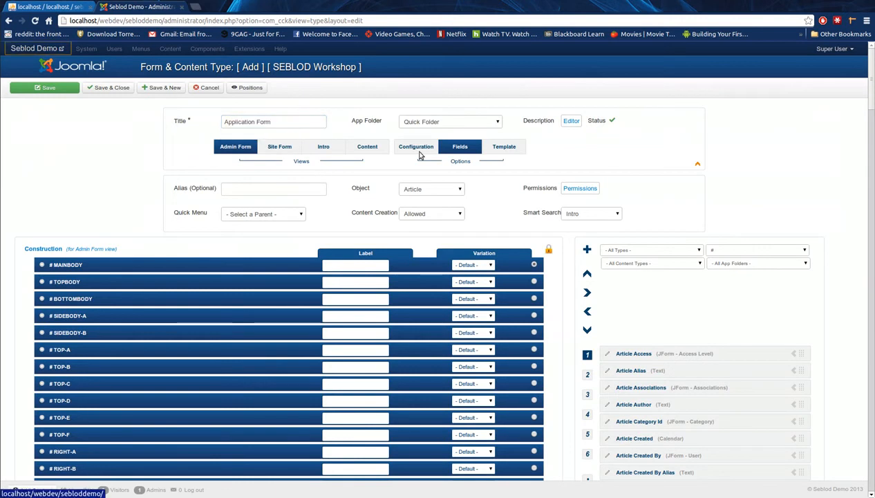
Assign the Application Form content type to the Form app folder and save it
{"action": "left_click", "coordinate": [429, 125]}
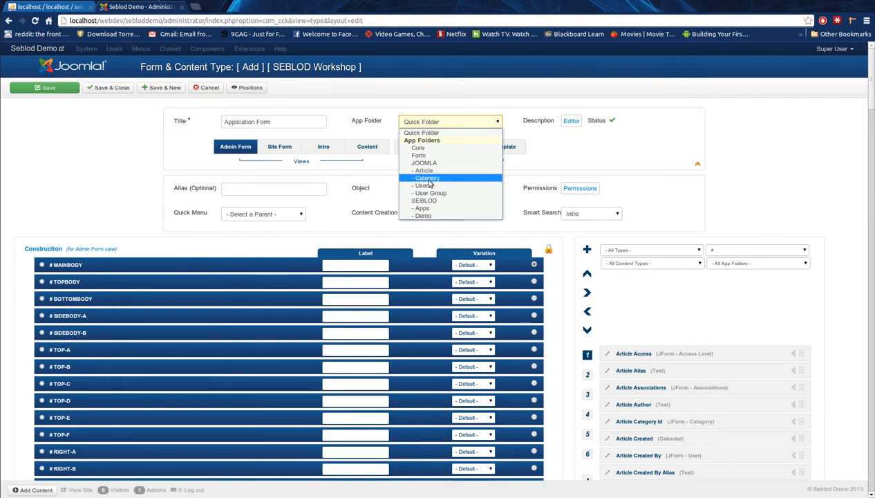
{"action": "left_click", "coordinate": [427, 156]}
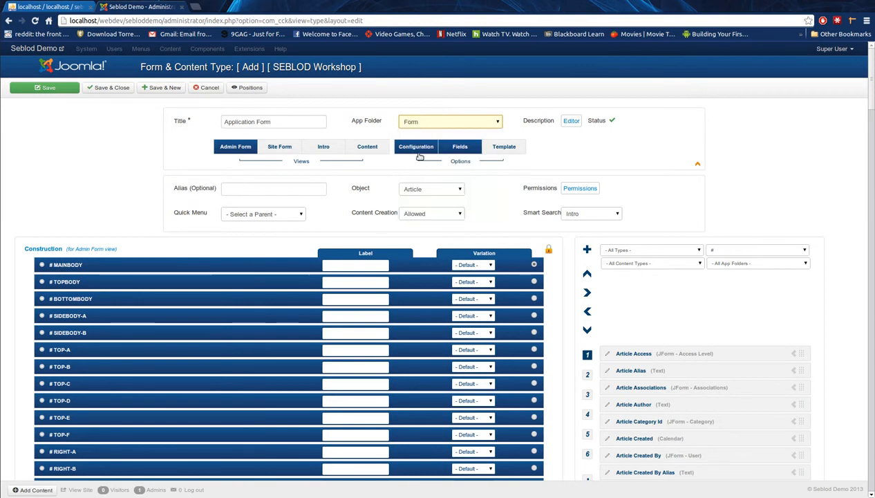
{"action": "left_click", "coordinate": [49, 89]}
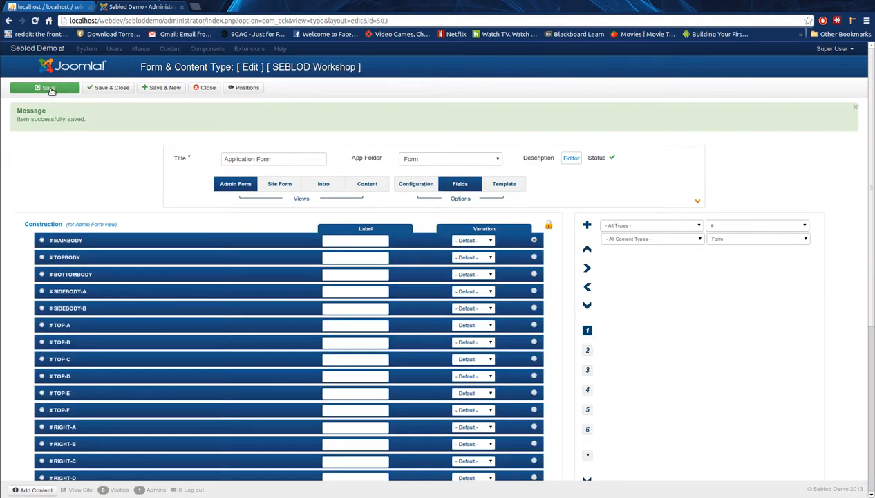
Add a Text field titled First Name, named first_name, to the admin form's main body and save the content type
{"action": "left_click", "coordinate": [549, 224]}
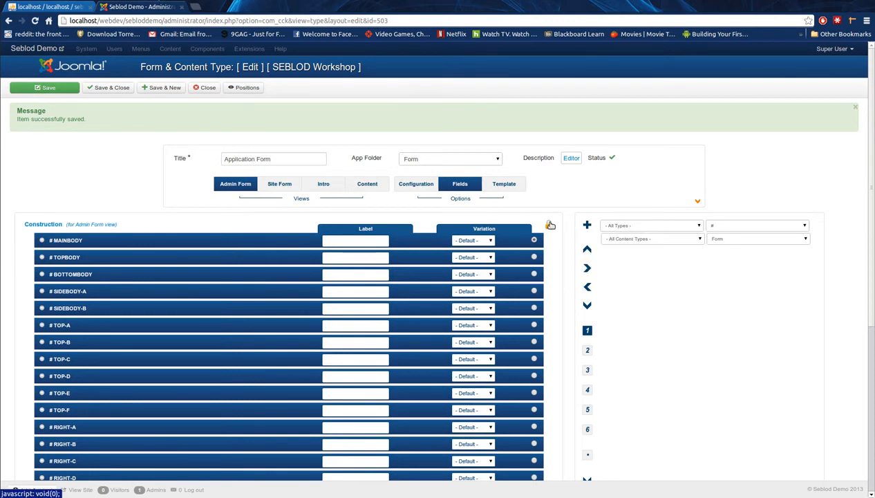
{"action": "mouse_move", "coordinate": [551, 225]}
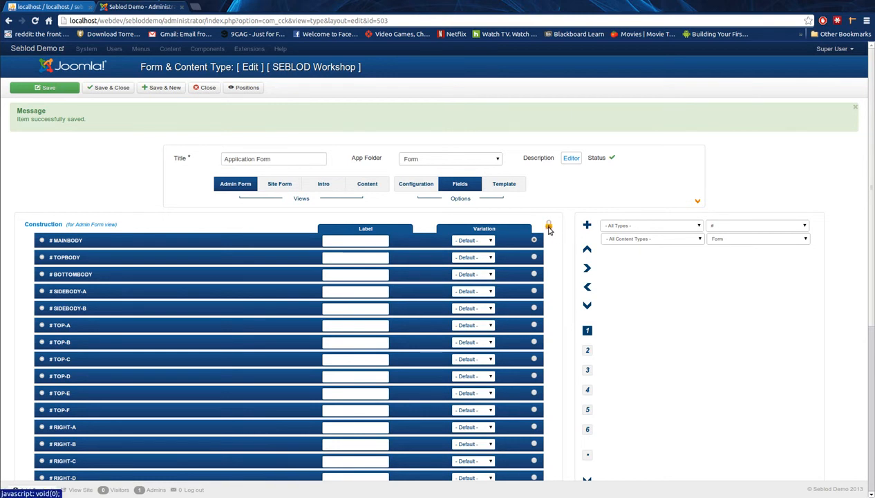
{"action": "left_click", "coordinate": [588, 228]}
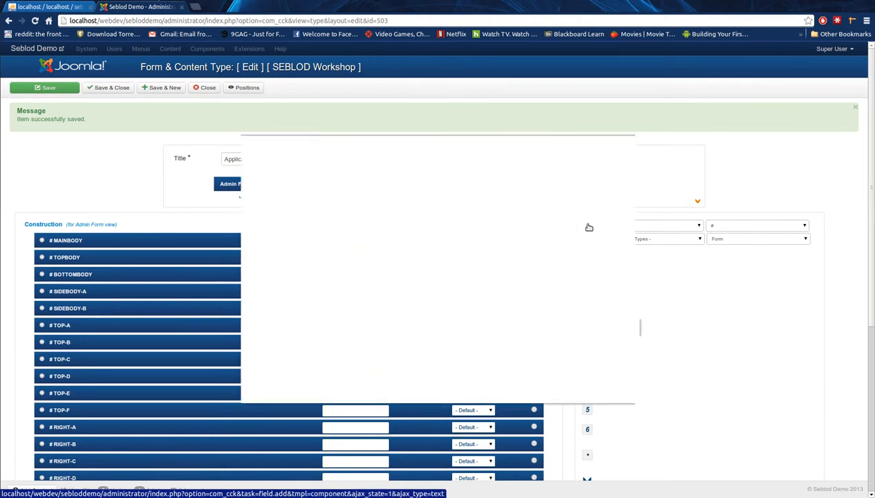
{"action": "type", "text": "F"}
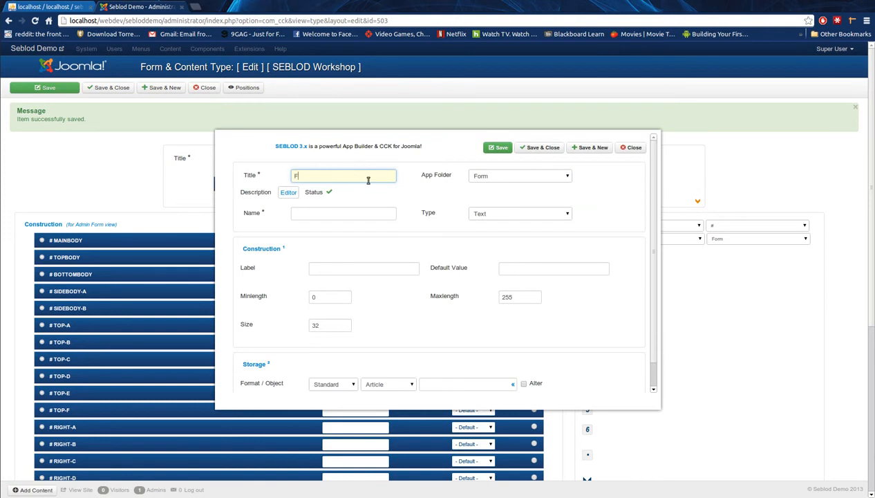
{"action": "type", "text": "i"}
{"action": "key", "text": "Tab"}
{"action": "key", "text": "Tab"}
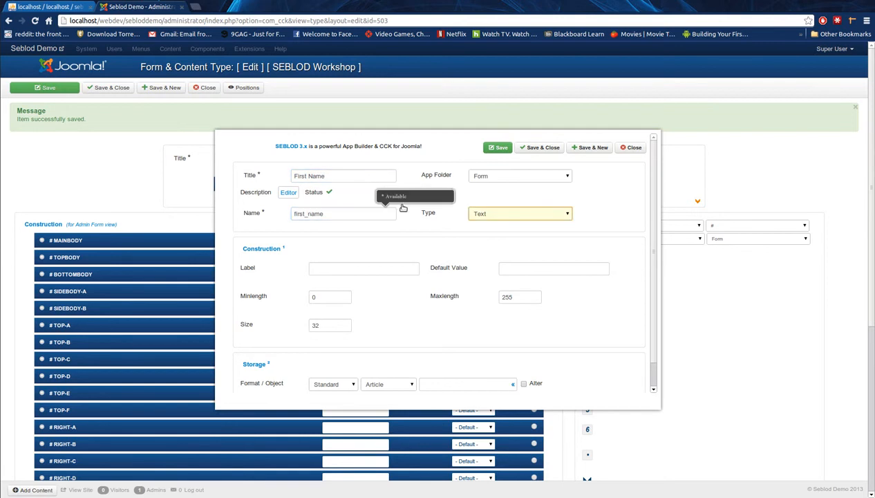
{"action": "left_click", "coordinate": [514, 217]}
{"action": "left_click", "coordinate": [514, 217]}
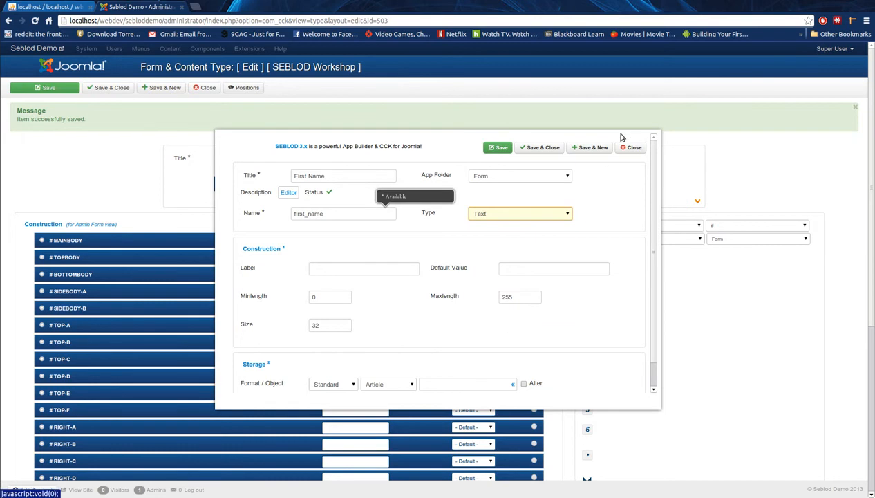
{"action": "left_click", "coordinate": [537, 150]}
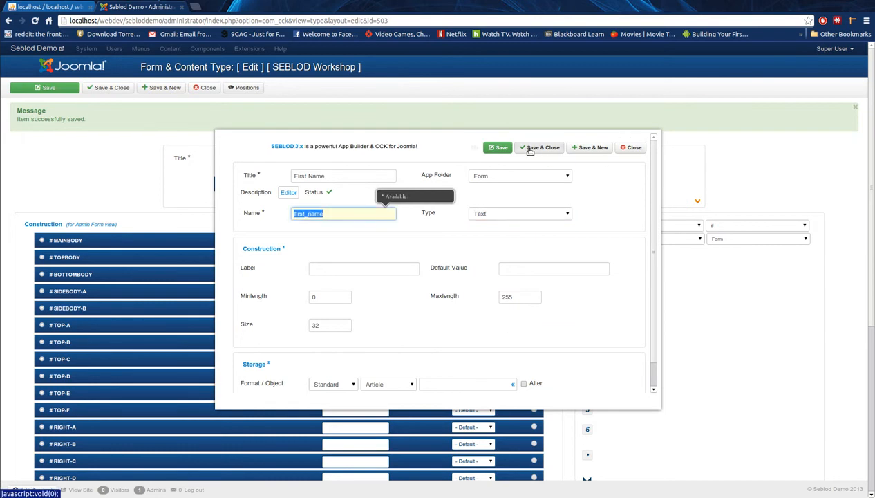
{"action": "left_click", "coordinate": [54, 91]}
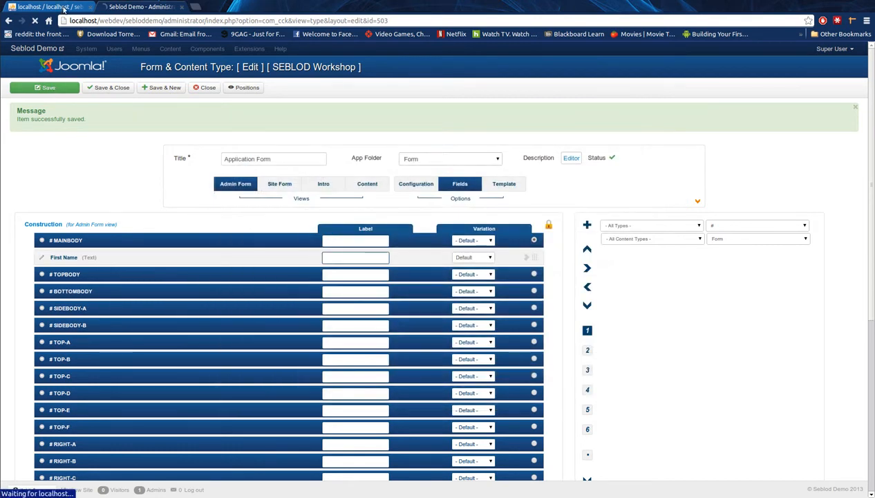
Switch to phpMyAdmin, refresh the sebloddemo database, and examine the first_name column in the bfsz8_cck_store_form_application_form table
{"action": "left_click", "coordinate": [68, 9]}
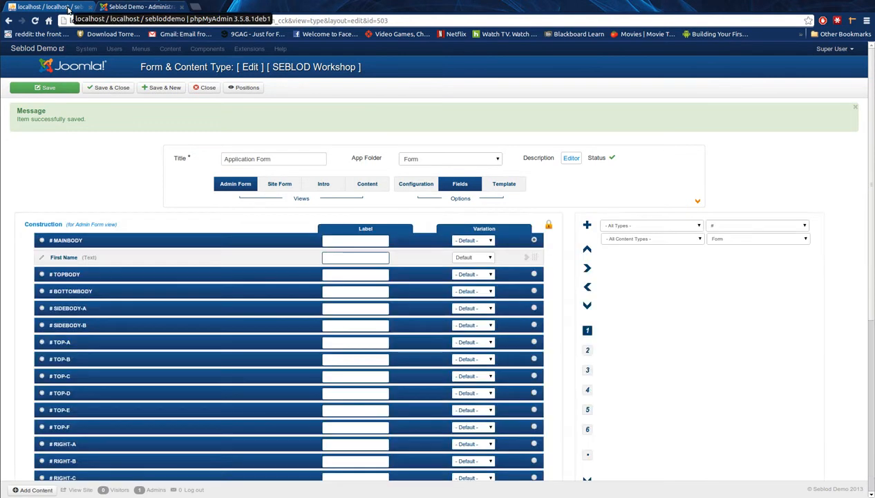
{"action": "left_click", "coordinate": [35, 20]}
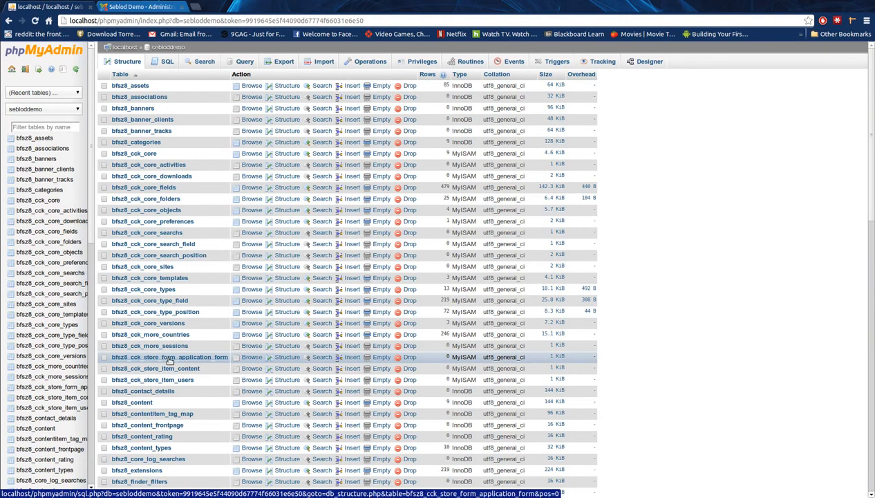
{"action": "left_click", "coordinate": [169, 358]}
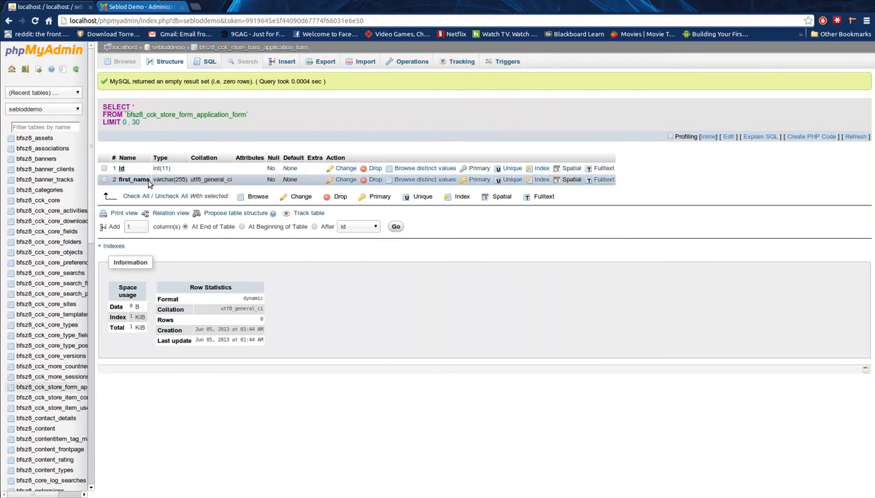
{"action": "left_click_drag", "start_coordinate": [120, 182], "coordinate": [150, 179]}
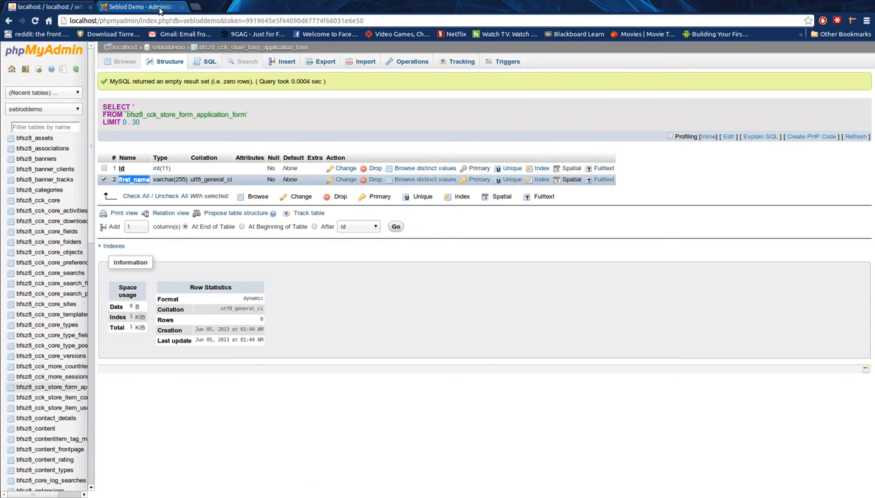
Return to the Application Form editor, unlock the construction, and start a new Text field titled Unexclusive_test, named unexclusive_test
{"action": "left_click", "coordinate": [159, 9]}
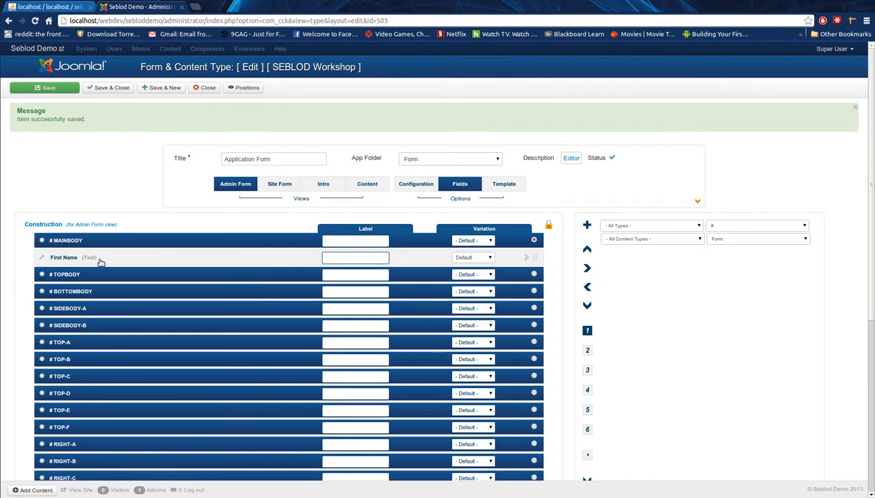
{"action": "left_click", "coordinate": [548, 224]}
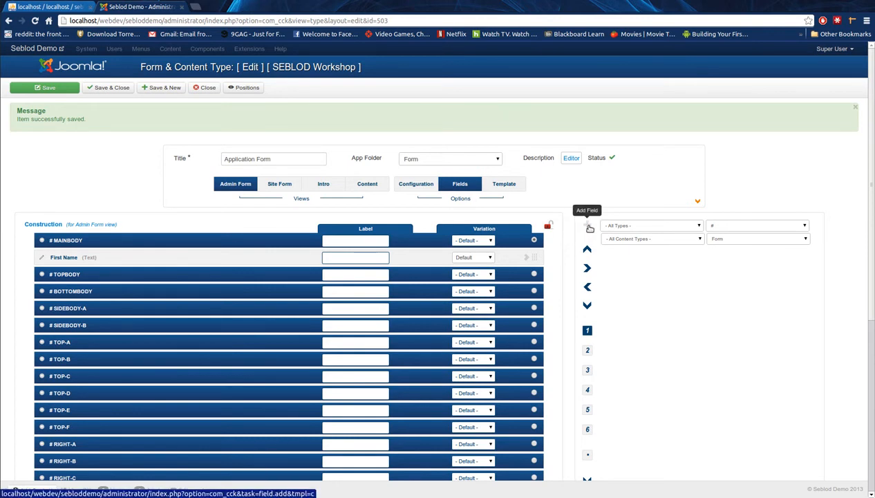
{"action": "left_click", "coordinate": [588, 227]}
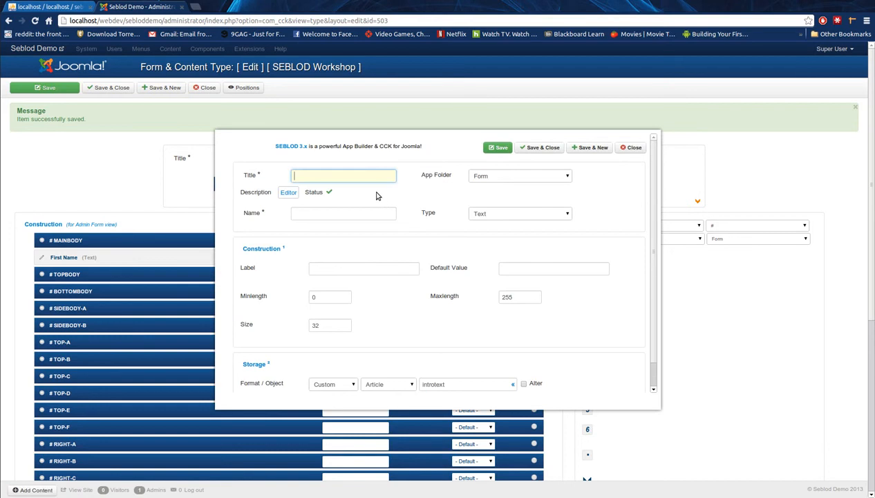
{"action": "type", "text": "Un"}
{"action": "key", "text": "Tab"}
{"action": "key", "text": "Tab"}
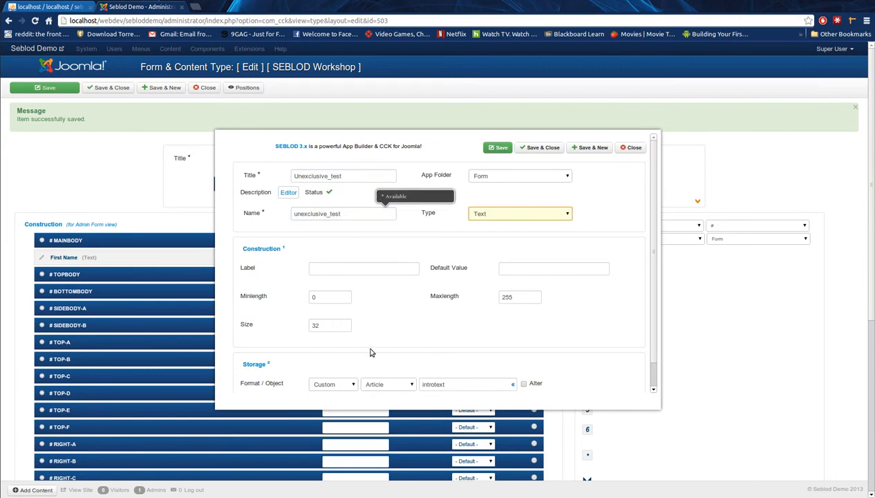
Set the new field's storage to Standard format with the Article object, then save the field and the content type
{"action": "left_click", "coordinate": [341, 386]}
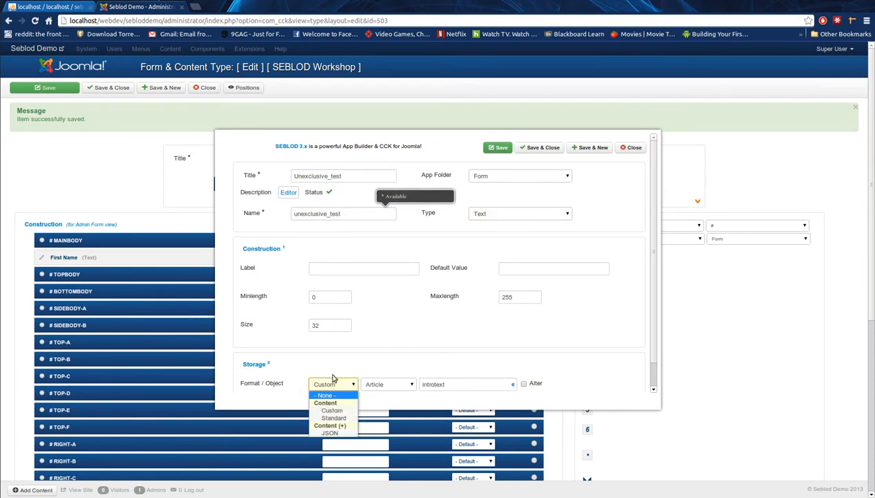
{"action": "left_click", "coordinate": [332, 418]}
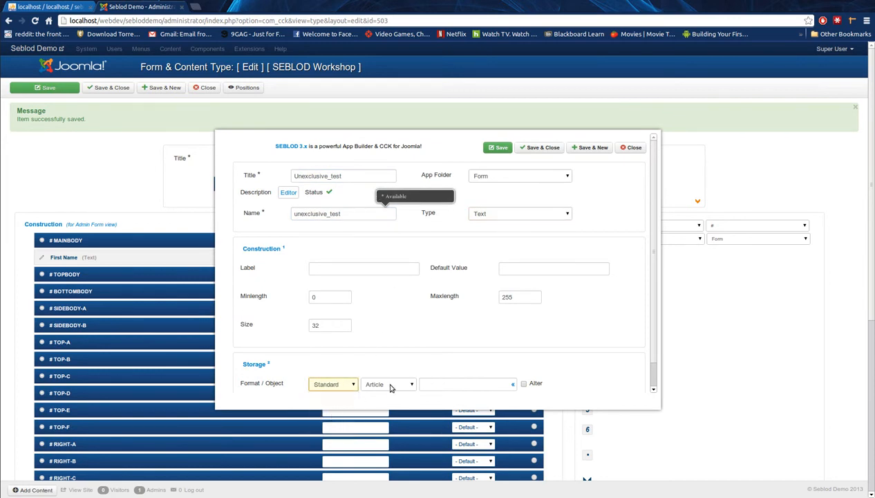
{"action": "left_click", "coordinate": [445, 385]}
{"action": "left_click", "coordinate": [437, 373]}
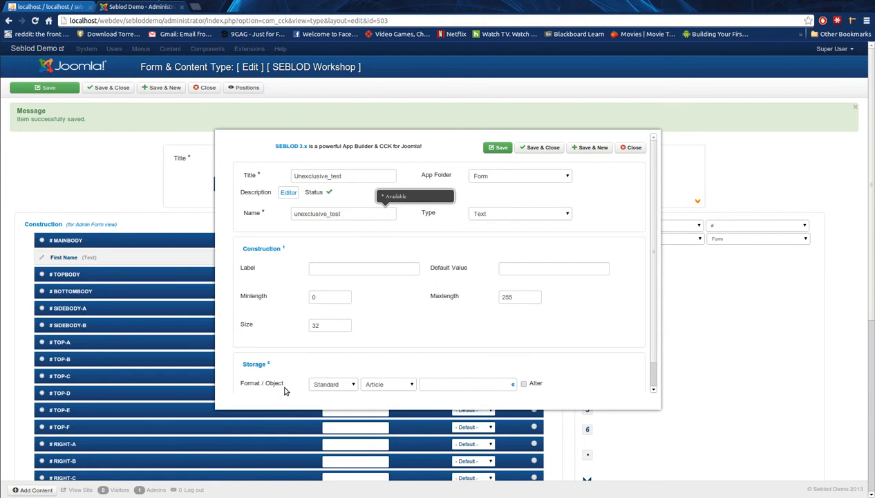
{"action": "left_click", "coordinate": [540, 149]}
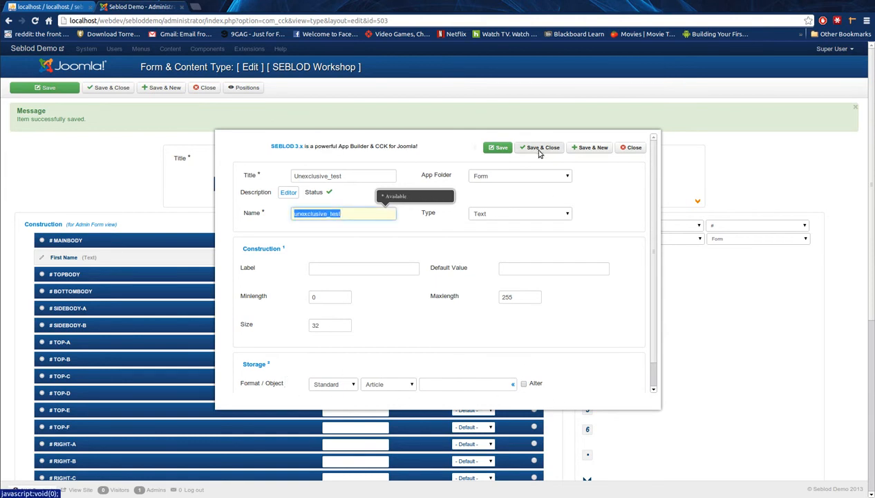
{"action": "left_click", "coordinate": [72, 88]}
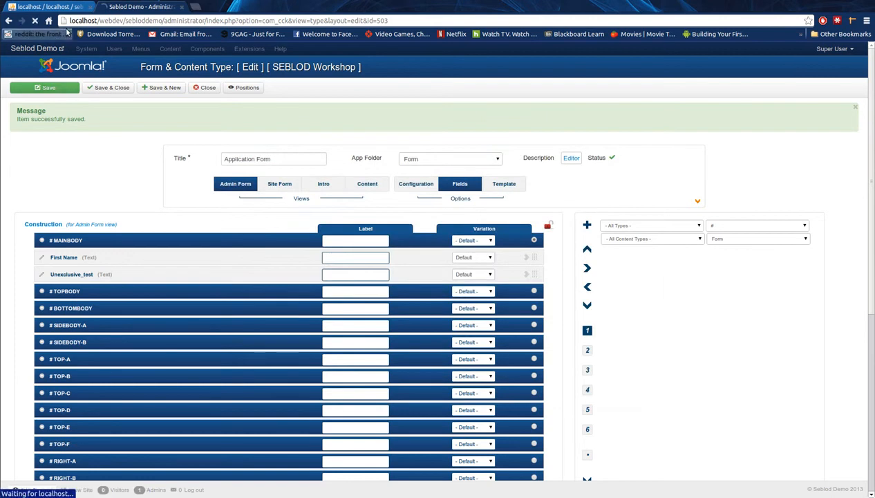
Switch to phpMyAdmin, refresh the sebloddemo database, and examine the columns of the bfsz8_cck_store_form_application_form table
{"action": "left_click", "coordinate": [61, 7]}
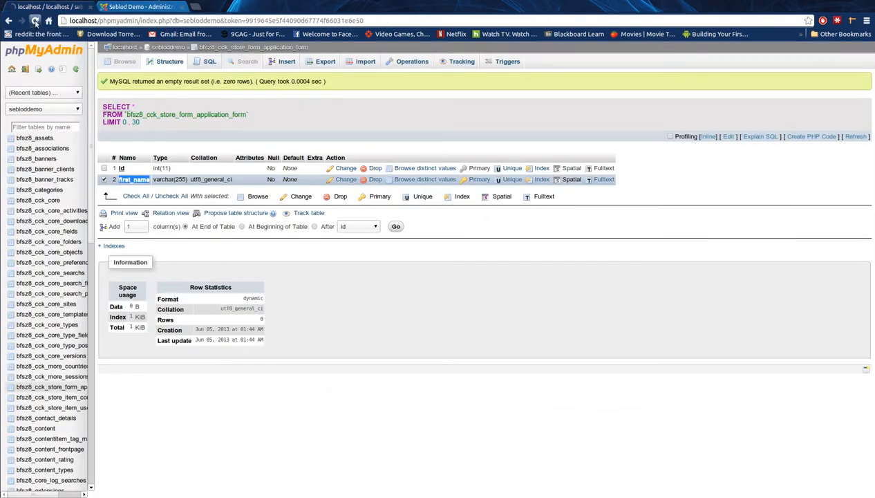
{"action": "left_click", "coordinate": [35, 20]}
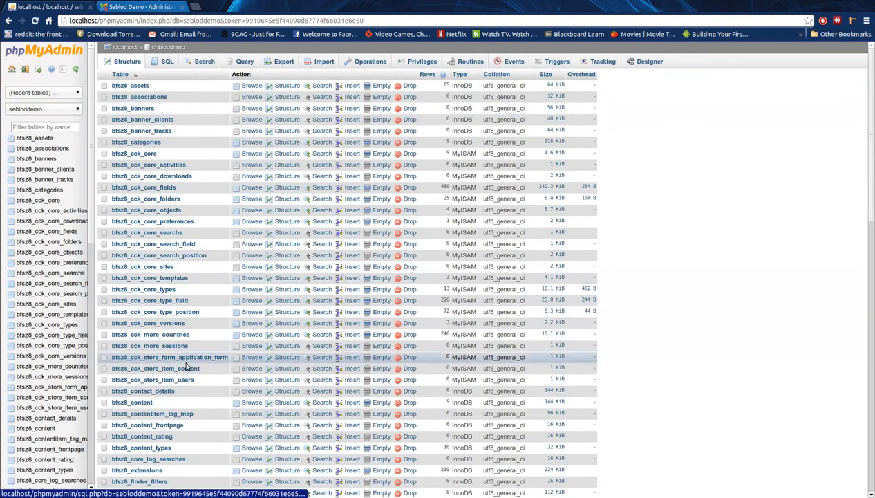
{"action": "left_click", "coordinate": [187, 356]}
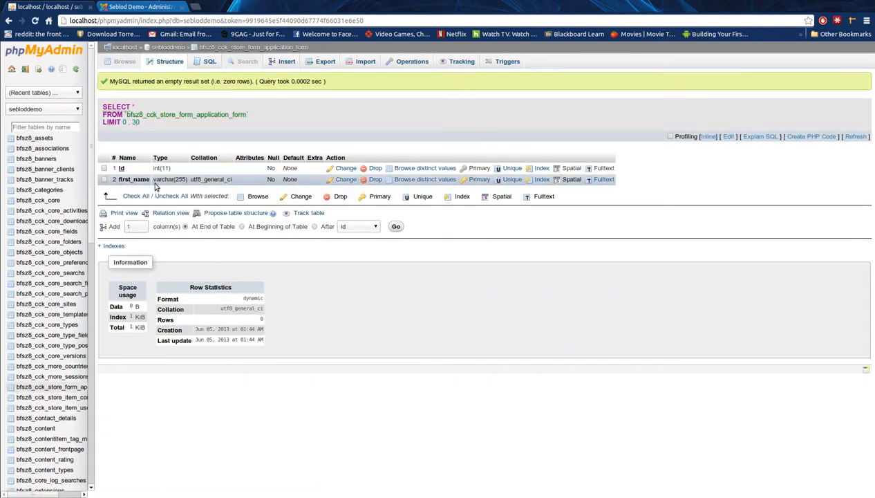
Return to the sebloddemo table list and examine the unexclusive_test column in the bfsz8_cck_store_item_content table
{"action": "left_click", "coordinate": [180, 49]}
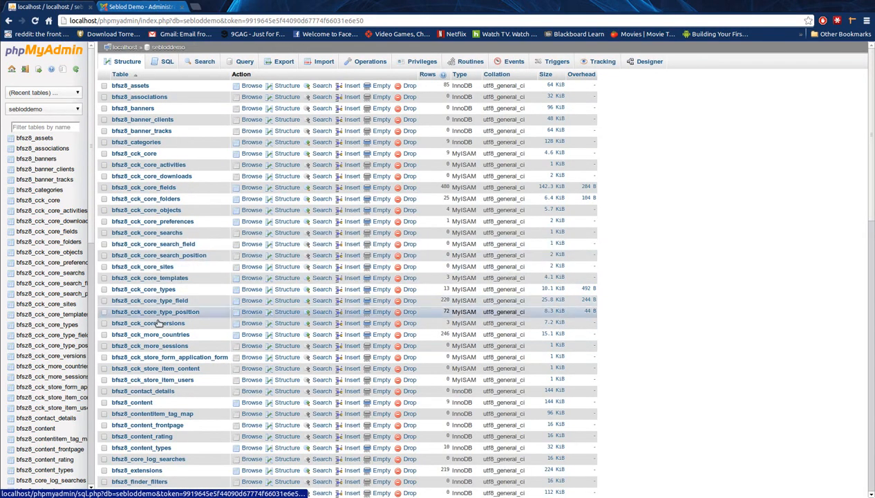
{"action": "left_click", "coordinate": [168, 369]}
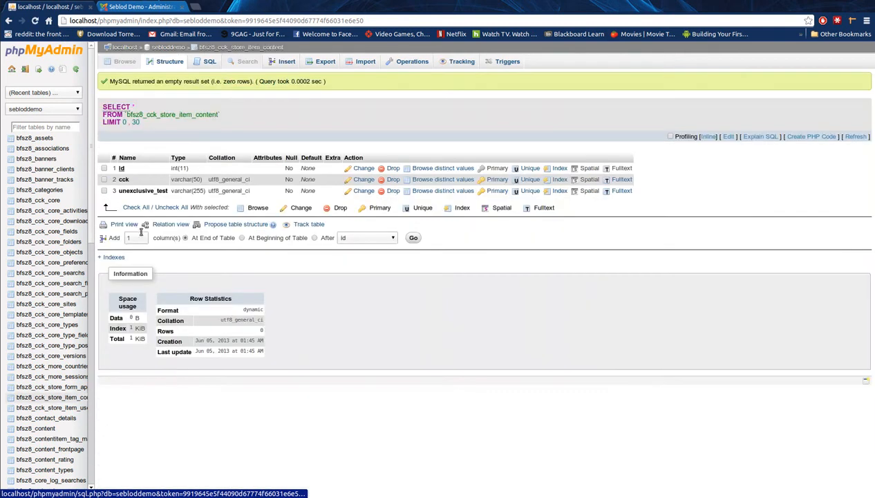
{"action": "left_click_drag", "start_coordinate": [120, 192], "coordinate": [164, 194]}
{"action": "left_click", "coordinate": [163, 203]}
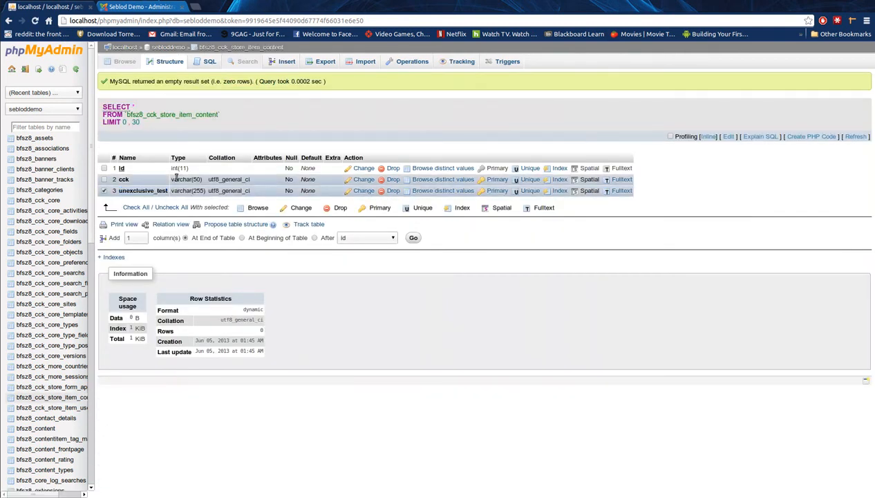
Go back to the database's table list and reopen the bfsz8_cck_store_form_application_form table for comparison
{"action": "left_click", "coordinate": [200, 63]}
{"action": "left_click", "coordinate": [170, 63]}
{"action": "left_click", "coordinate": [169, 47]}
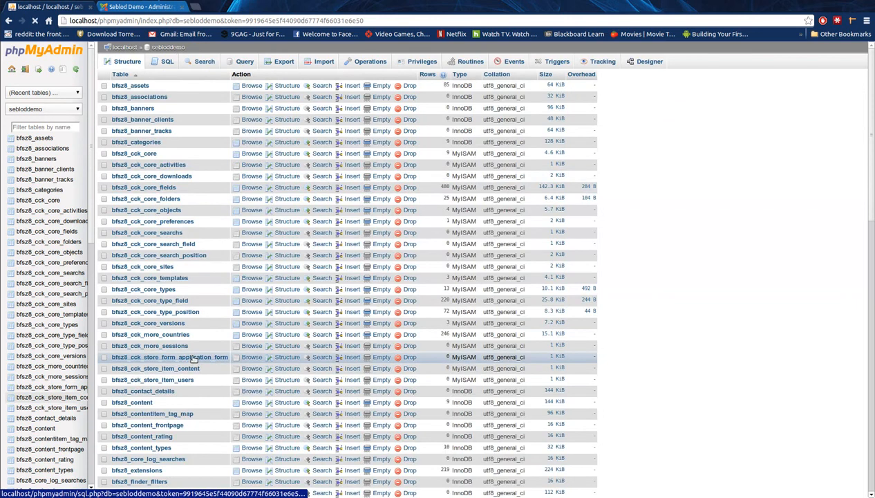
{"action": "left_click", "coordinate": [194, 358]}
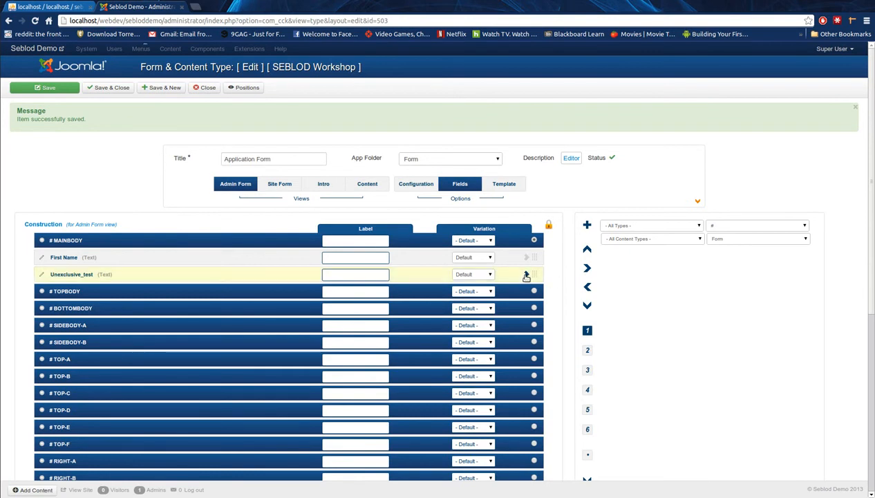
In the Application Form editor, remove the Unexclusive_test field from the admin form's main body and save the content type
{"action": "left_click", "coordinate": [526, 275]}
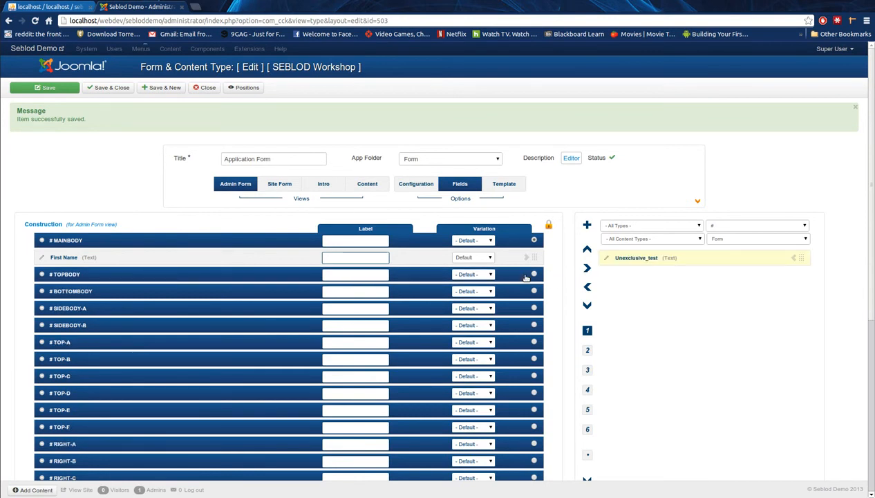
{"action": "left_click", "coordinate": [64, 91]}
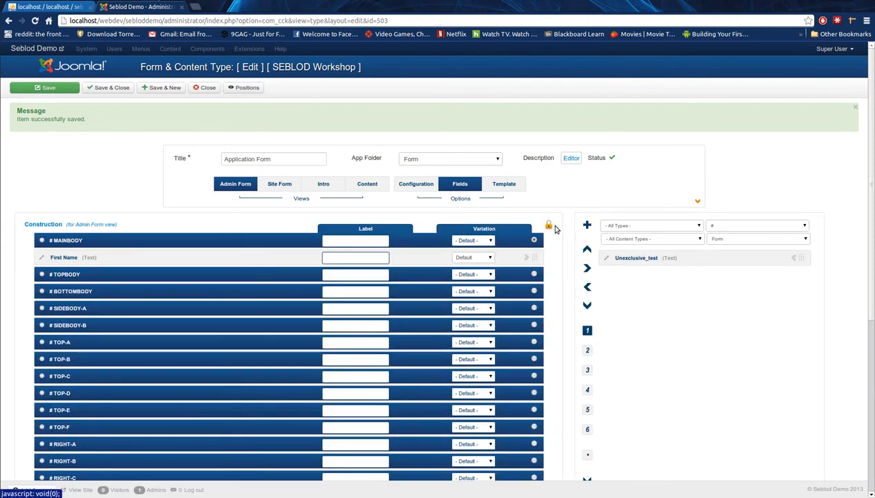
Add a Text field titled Last Name, named last_name, to the admin form's main body and save the content type
{"action": "left_click", "coordinate": [588, 226]}
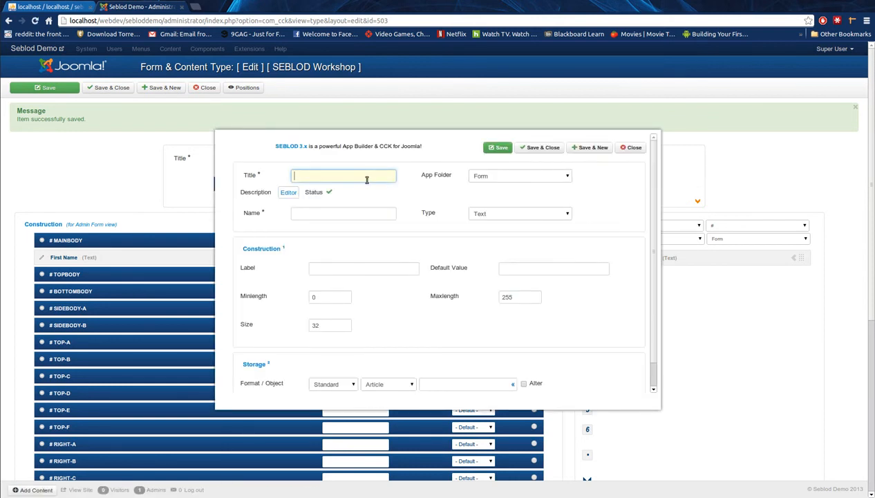
{"action": "type", "text": "Last Name"}
{"action": "key", "text": "Tab"}
{"action": "key", "text": "Tab"}
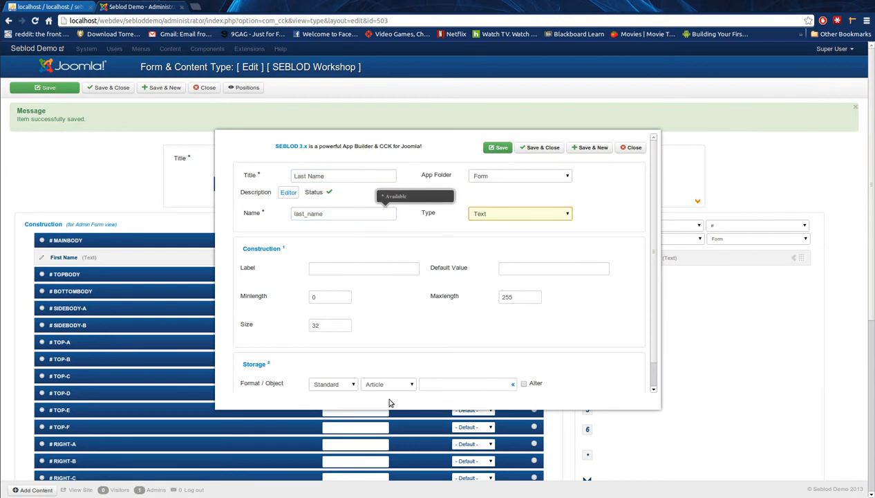
{"action": "left_click", "coordinate": [540, 147]}
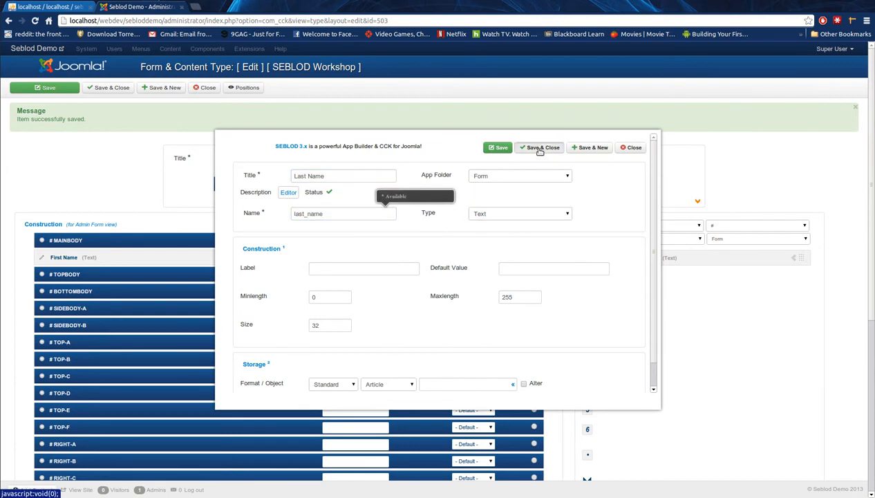
{"action": "left_click", "coordinate": [63, 91]}
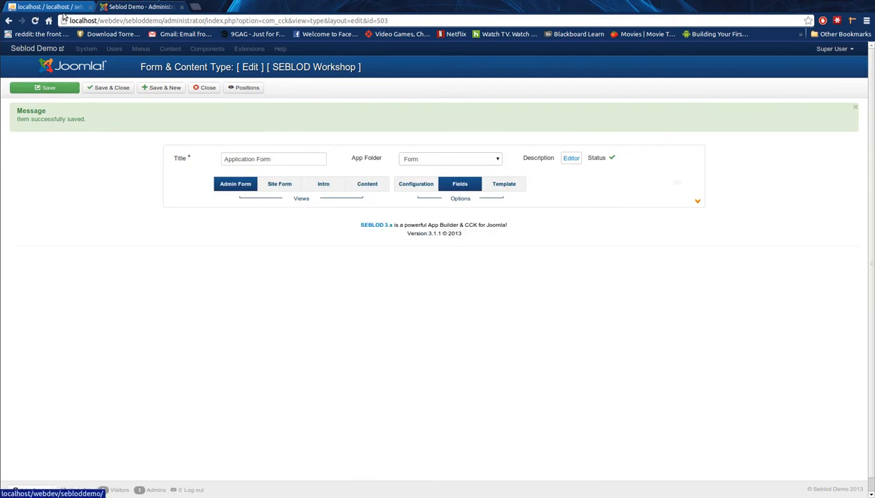
Switch to phpMyAdmin, refresh the database, and examine the last_name column in the bfsz8_cck_store_form_application_form table
{"action": "left_click", "coordinate": [63, 7]}
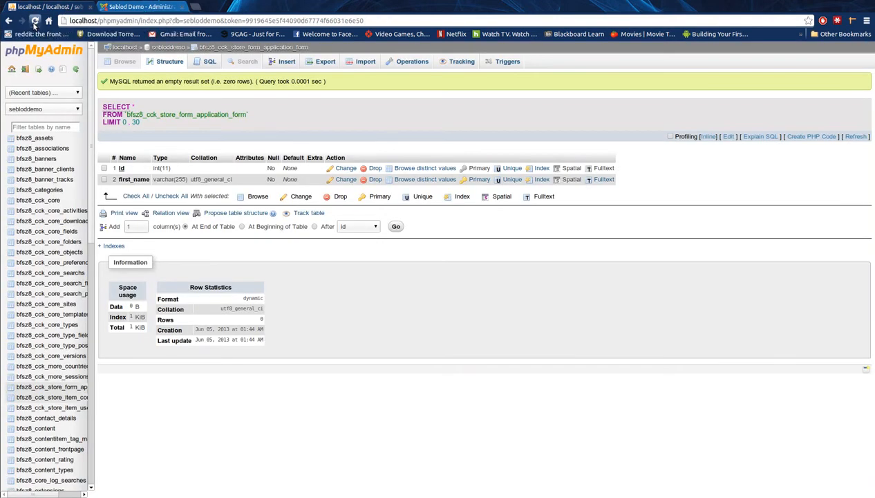
{"action": "left_click", "coordinate": [36, 21]}
{"action": "left_click", "coordinate": [183, 358]}
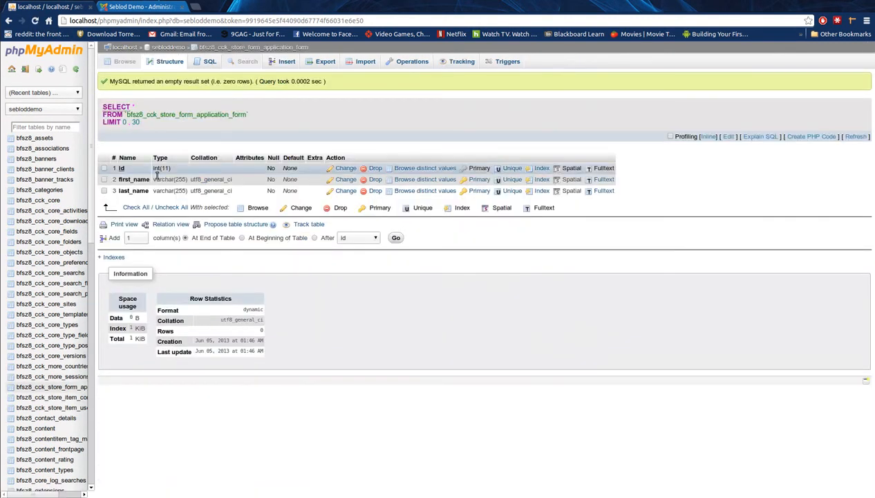
{"action": "left_click_drag", "start_coordinate": [119, 192], "coordinate": [148, 194]}
{"action": "left_click", "coordinate": [104, 190]}
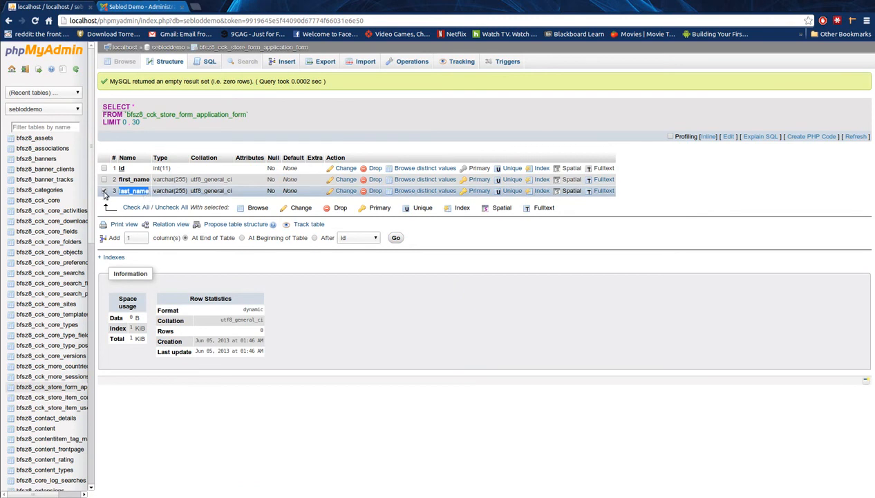
Return to the Application Form editor, add a field titled Submit, named submit, of type Submit, and save the content type
{"action": "left_click", "coordinate": [138, 8]}
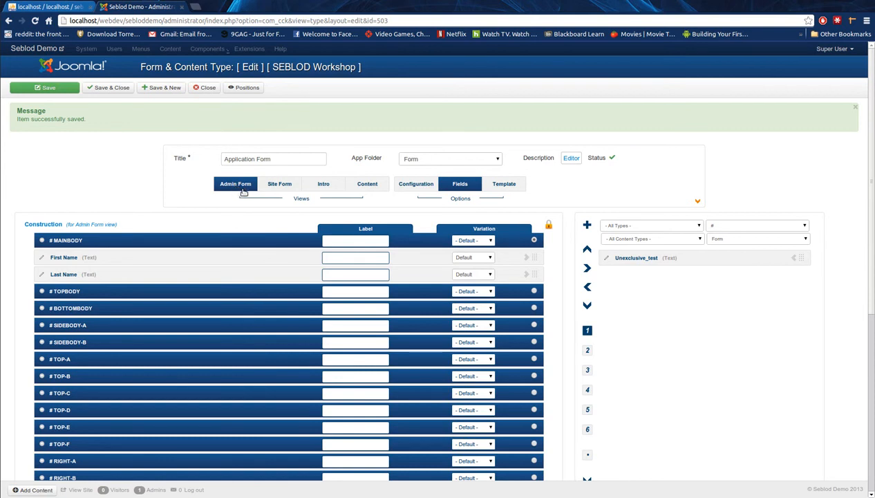
{"action": "left_click", "coordinate": [590, 227]}
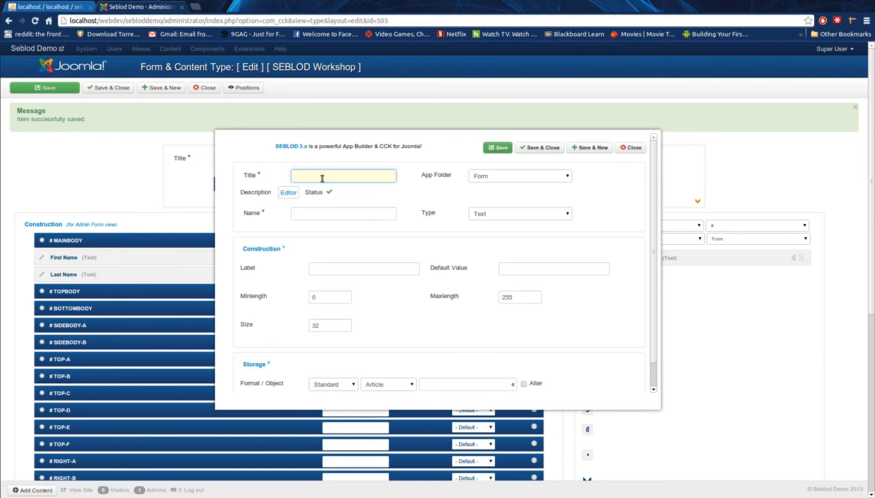
{"action": "type", "text": "Submit"}
{"action": "key", "text": "Tab"}
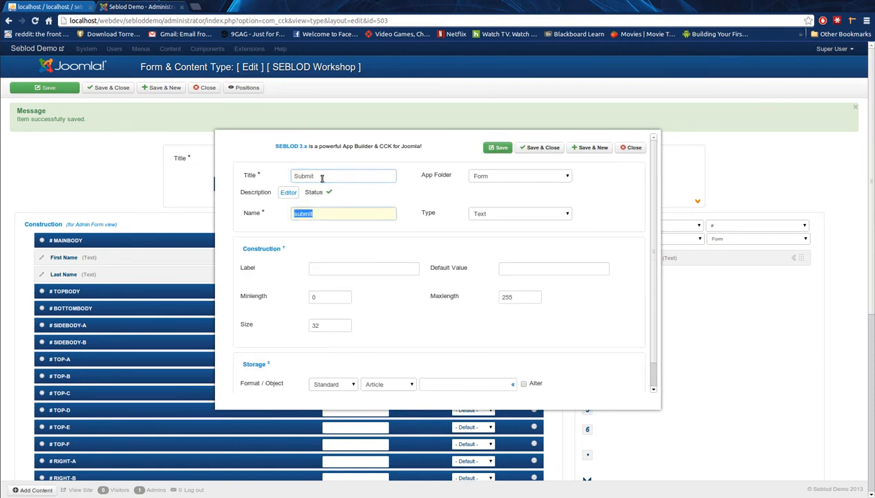
{"action": "left_click", "coordinate": [485, 217]}
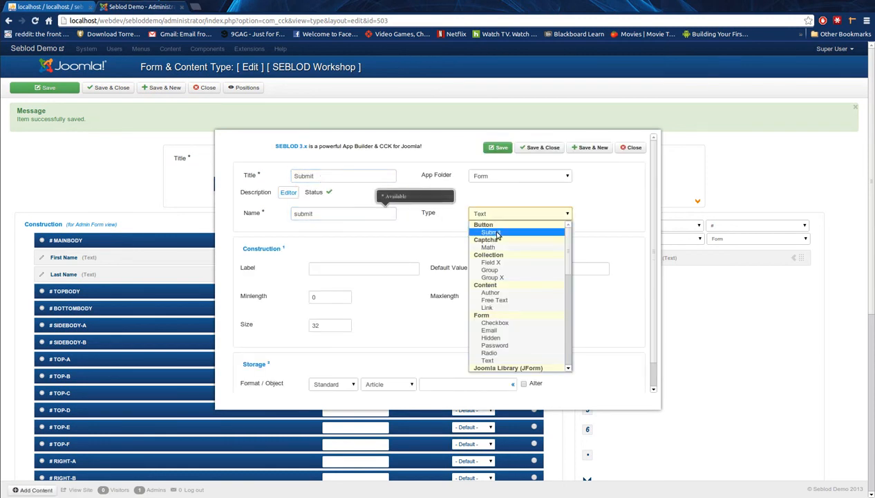
{"action": "left_click", "coordinate": [497, 236]}
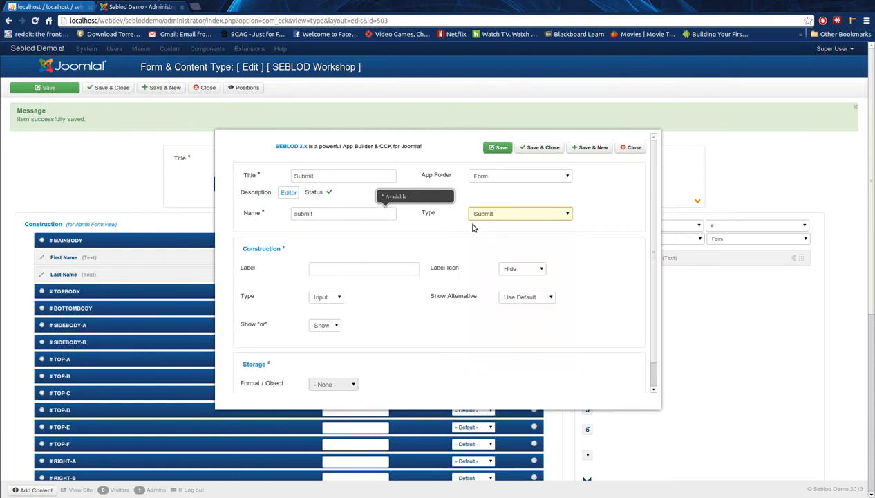
{"action": "left_click", "coordinate": [546, 149]}
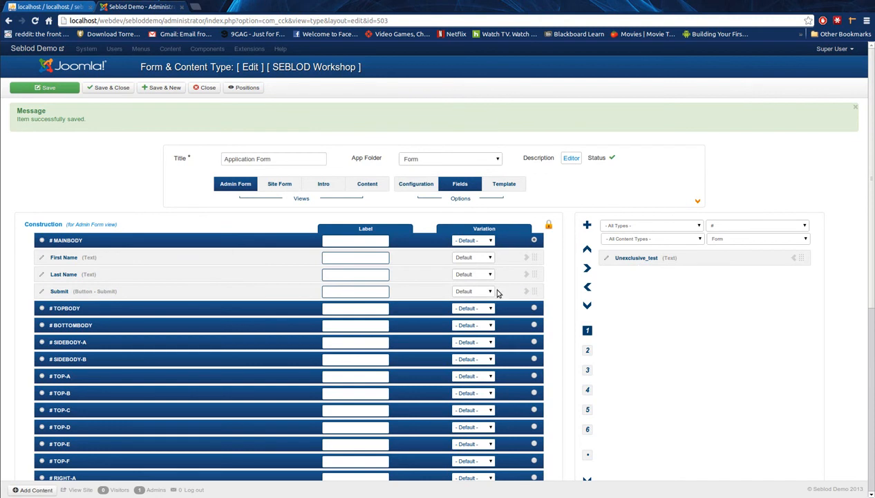
{"action": "left_click", "coordinate": [52, 89]}
Assign the Admin Form view's fields to the Site Form view and save the content type
{"action": "left_click", "coordinate": [280, 184]}
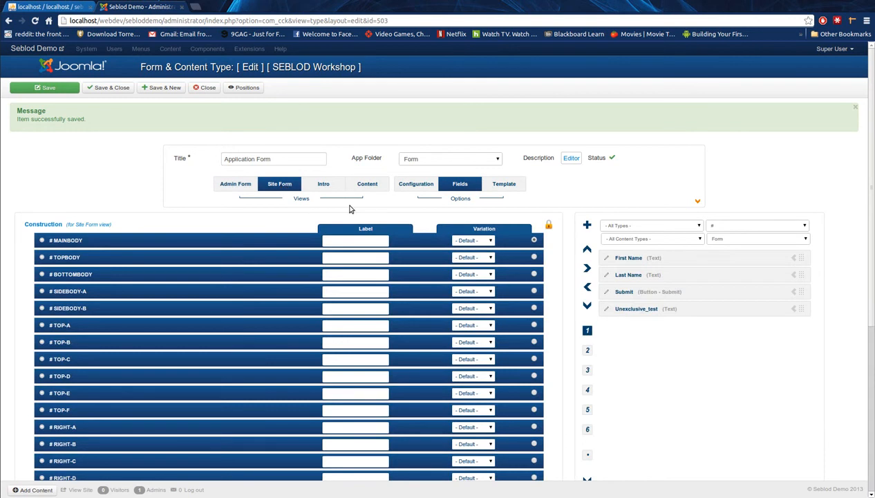
{"action": "scroll", "coordinate": [610, 416], "scroll_direction": "down", "scroll_amount": 1}
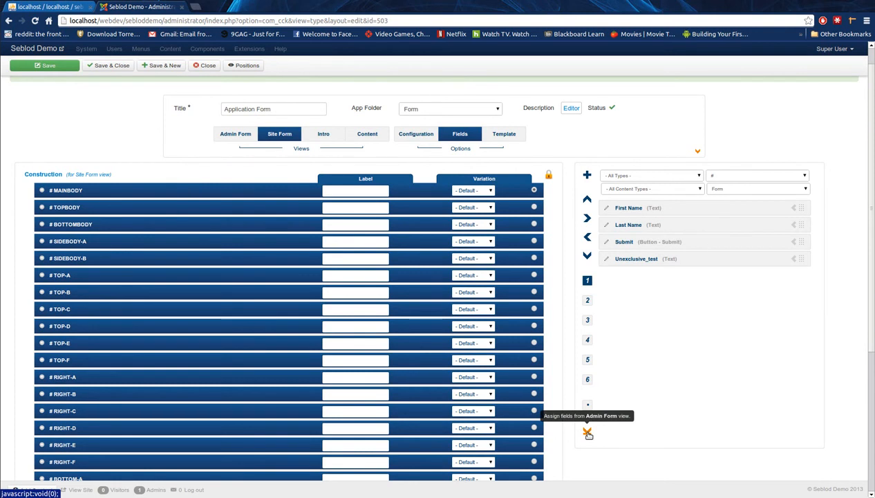
{"action": "left_click", "coordinate": [586, 431]}
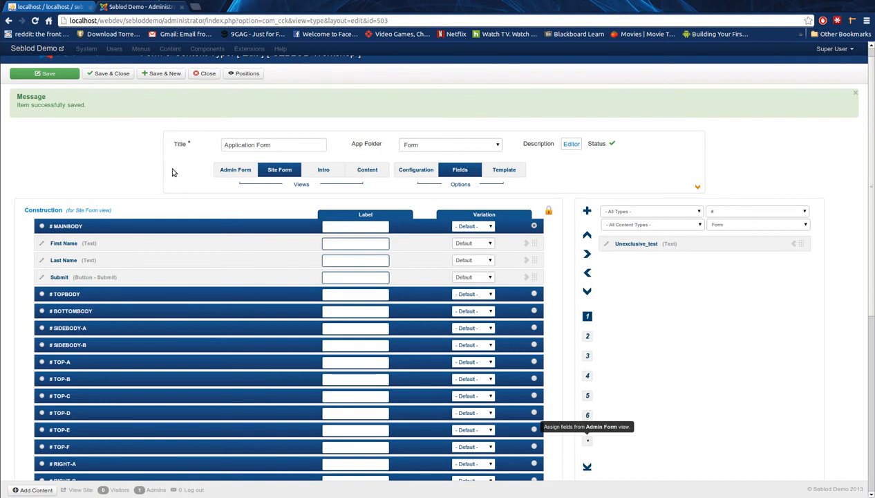
{"action": "left_click", "coordinate": [52, 74]}
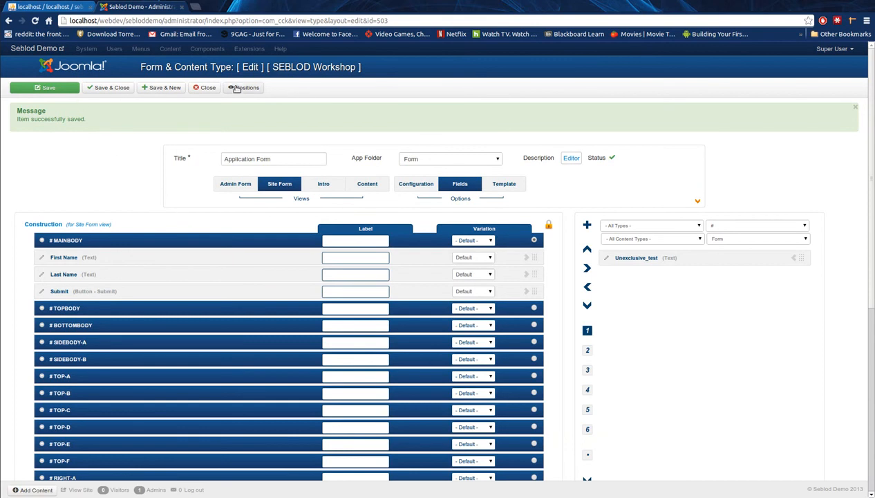
Close the content type editor and open the Main Menu's Home item for editing
{"action": "left_click", "coordinate": [207, 87]}
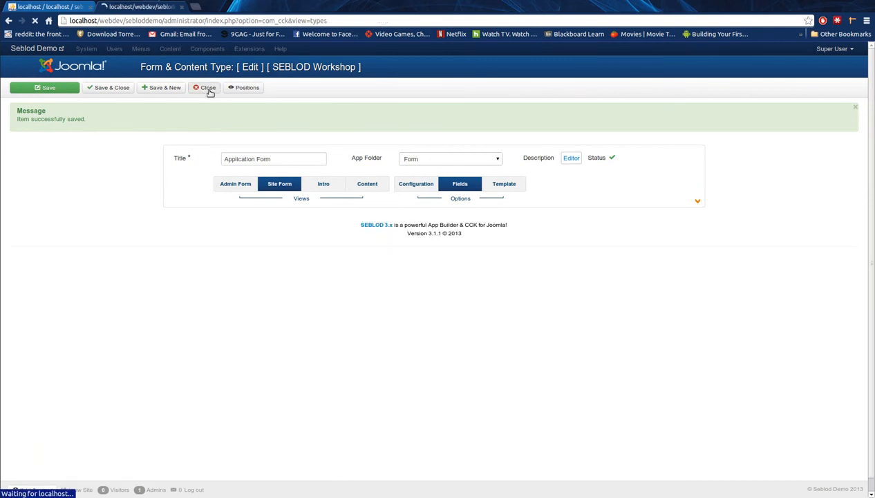
{"action": "left_click", "coordinate": [159, 51]}
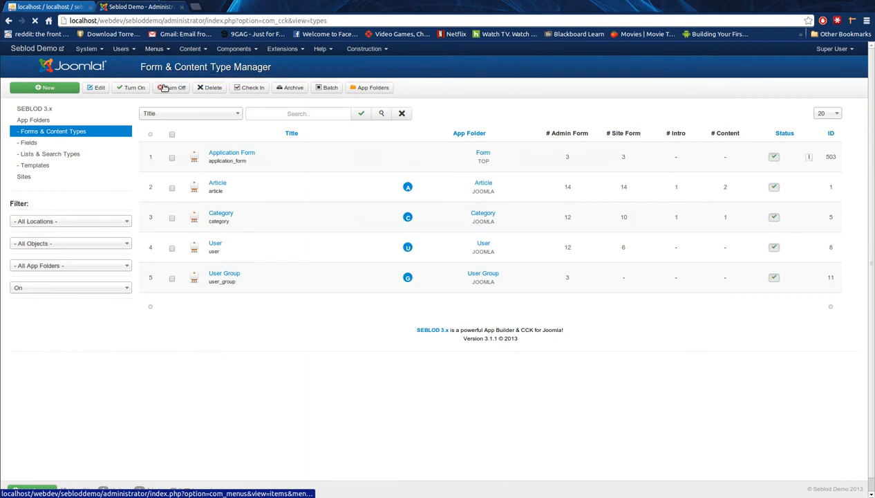
{"action": "left_click", "coordinate": [165, 86]}
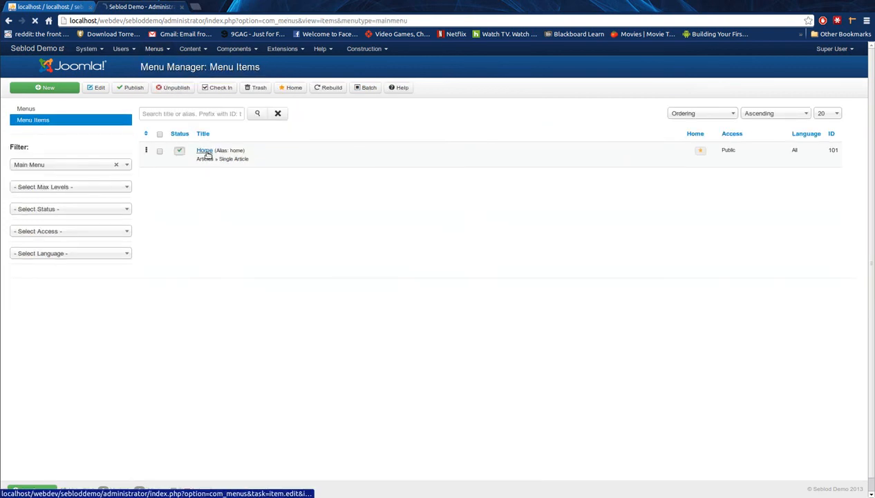
{"action": "left_click", "coordinate": [205, 152]}
Set the Home menu item's type to the SEBLOD Form with the Application Form content type, then save and close it
{"action": "left_click", "coordinate": [199, 136]}
{"action": "left_click", "coordinate": [325, 174]}
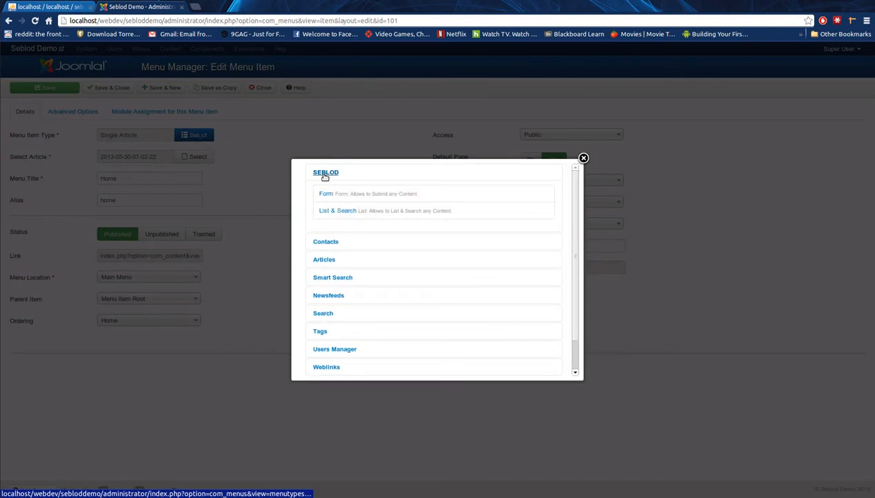
{"action": "left_click", "coordinate": [327, 196]}
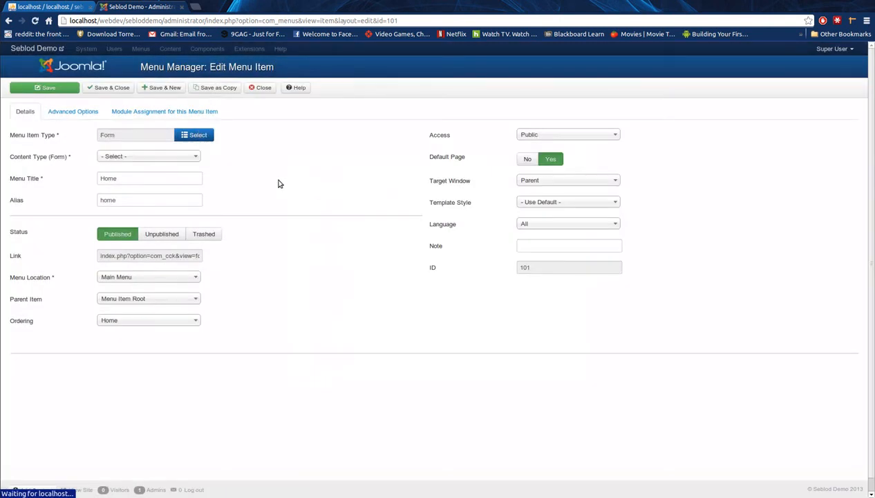
{"action": "left_click", "coordinate": [174, 159]}
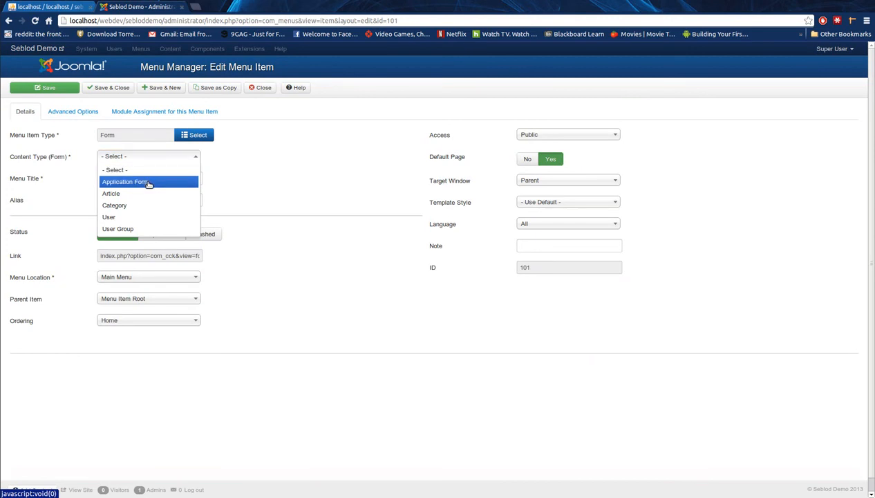
{"action": "left_click", "coordinate": [147, 182]}
{"action": "left_click", "coordinate": [121, 91]}
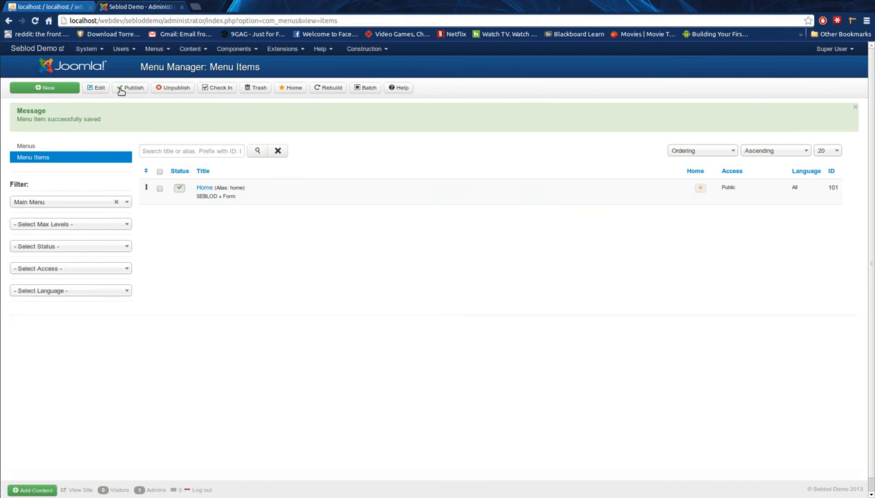
Open the Seblod Demo site's front end in a new tab to check the Home page
{"action": "left_click", "coordinate": [234, 48]}
{"action": "left_click", "coordinate": [221, 142]}
{"action": "middle_click", "coordinate": [41, 49]}
{"action": "left_click", "coordinate": [235, 7]}
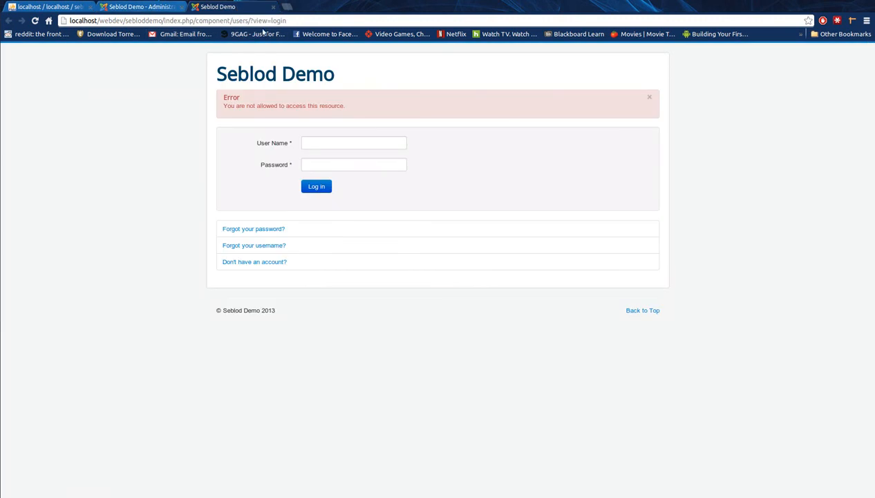
Return to the administrator site and open the Form app folder in SEBLOD for editing
{"action": "left_click_drag", "start_coordinate": [347, 112], "coordinate": [321, 106]}
{"action": "left_click", "coordinate": [364, 112]}
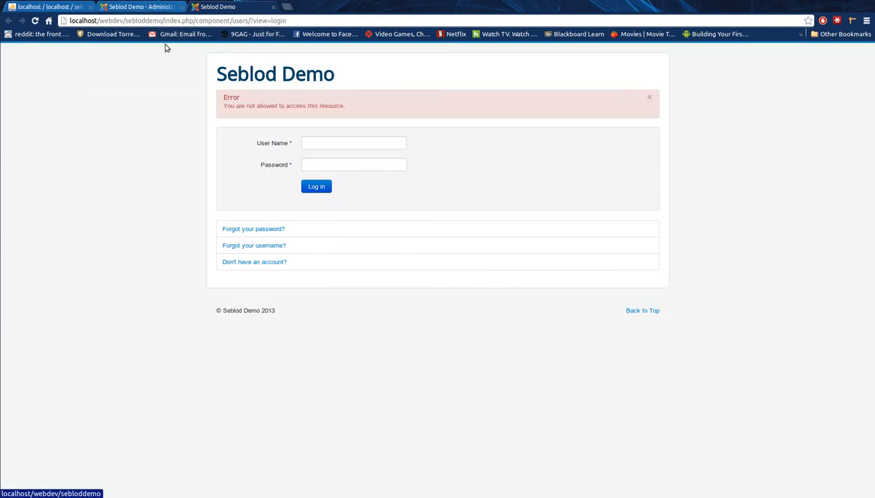
{"action": "left_click", "coordinate": [155, 9]}
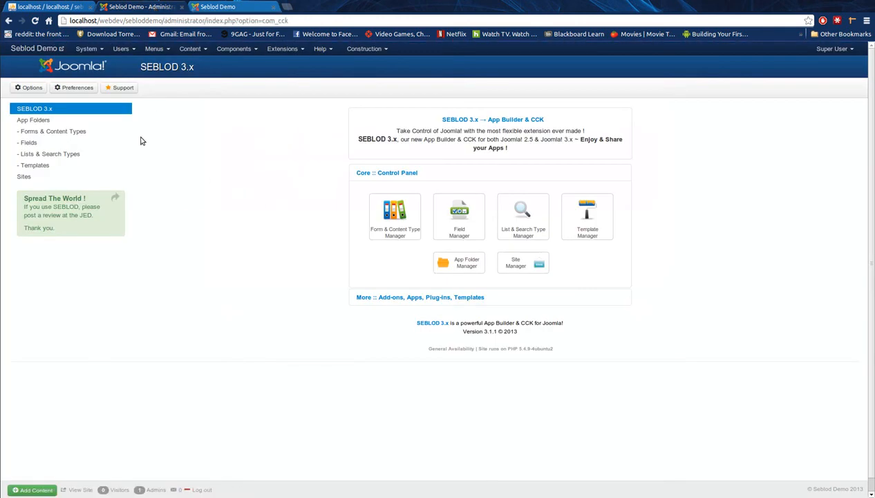
{"action": "left_click", "coordinate": [246, 50]}
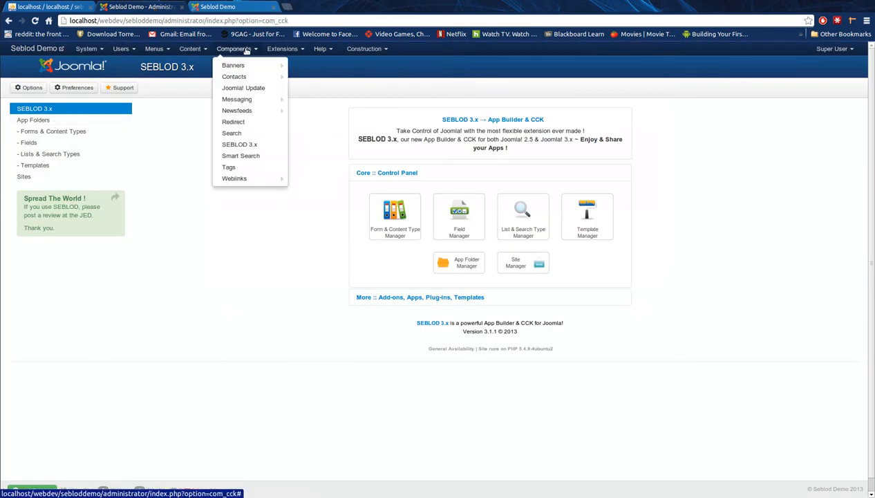
{"action": "left_click", "coordinate": [235, 143]}
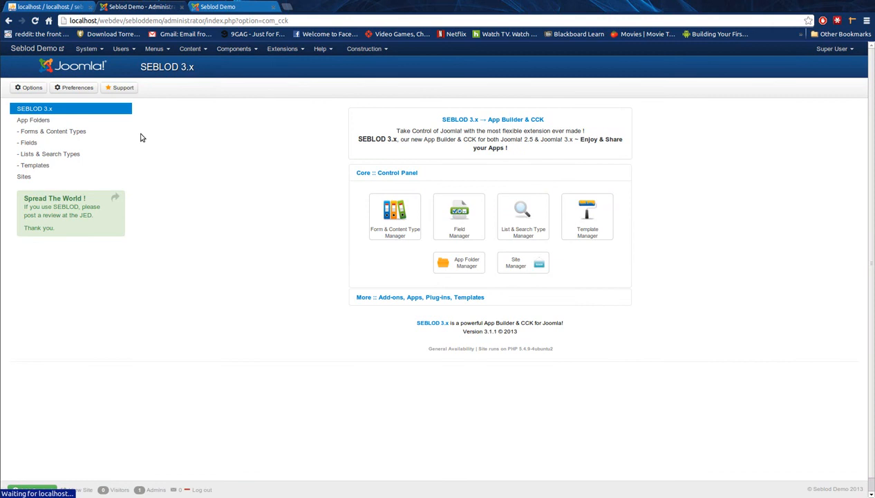
{"action": "left_click", "coordinate": [43, 122]}
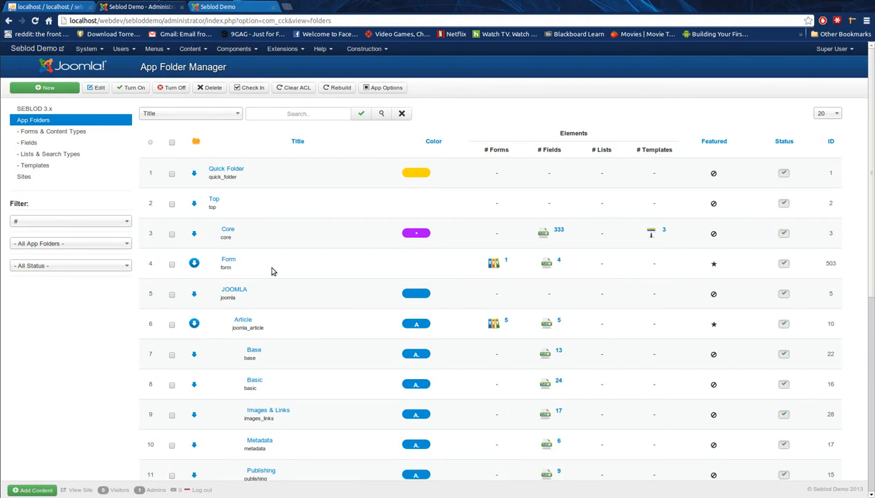
{"action": "left_click", "coordinate": [227, 260]}
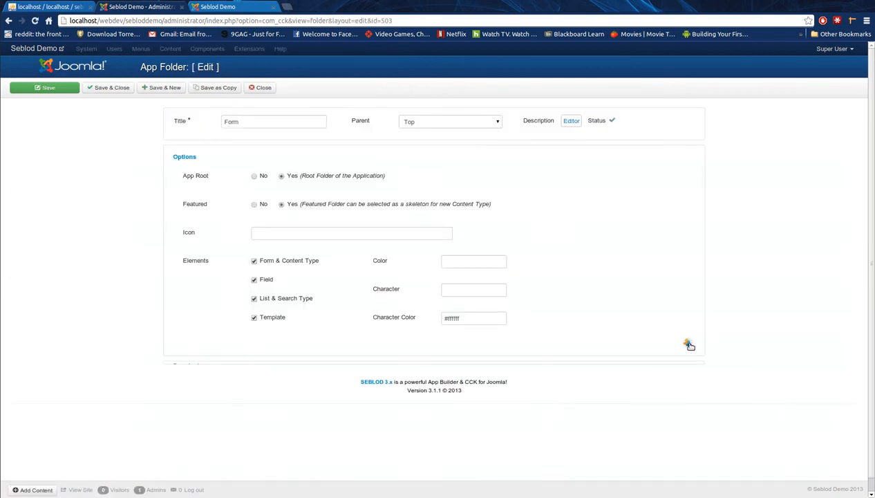
Set the Public group's Create, Delete, Delete Own, Edit, Edit State and Edit Own permissions to Allowed and save the folder
{"action": "scroll", "coordinate": [495, 333], "scroll_direction": "down", "scroll_amount": 2}
{"action": "left_click", "coordinate": [383, 293]}
{"action": "left_click", "coordinate": [371, 311]}
{"action": "left_click", "coordinate": [374, 320]}
{"action": "left_click", "coordinate": [368, 347]}
{"action": "left_click", "coordinate": [370, 323]}
{"action": "left_click", "coordinate": [368, 339]}
{"action": "left_click", "coordinate": [368, 350]}
{"action": "left_click", "coordinate": [368, 373]}
{"action": "left_click", "coordinate": [368, 349]}
{"action": "left_click", "coordinate": [368, 365]}
{"action": "left_click", "coordinate": [366, 376]}
{"action": "left_click", "coordinate": [367, 391]}
{"action": "left_click", "coordinate": [368, 400]}
{"action": "left_click", "coordinate": [364, 418]}
{"action": "left_click", "coordinate": [368, 426]}
{"action": "left_click", "coordinate": [374, 444]}
{"action": "left_click", "coordinate": [64, 66]}
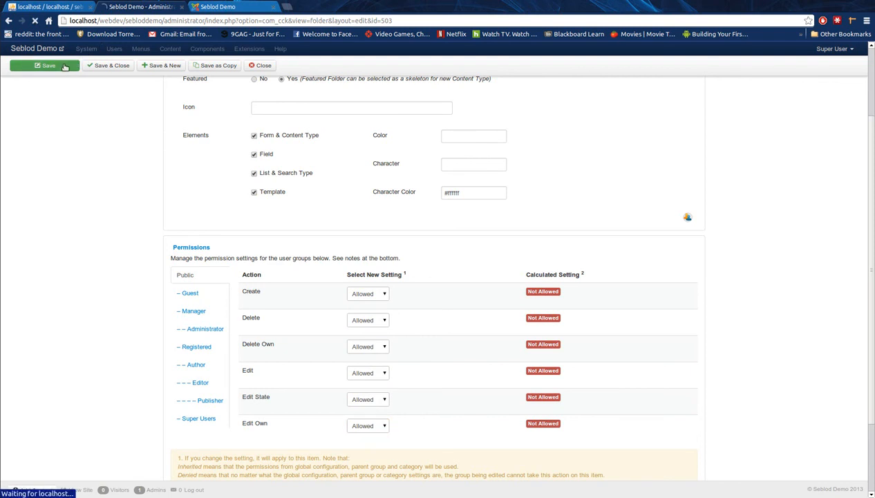
Open the site's Home page and submit the Application Form with a sample first and last name
{"action": "middle_click", "coordinate": [244, 7]}
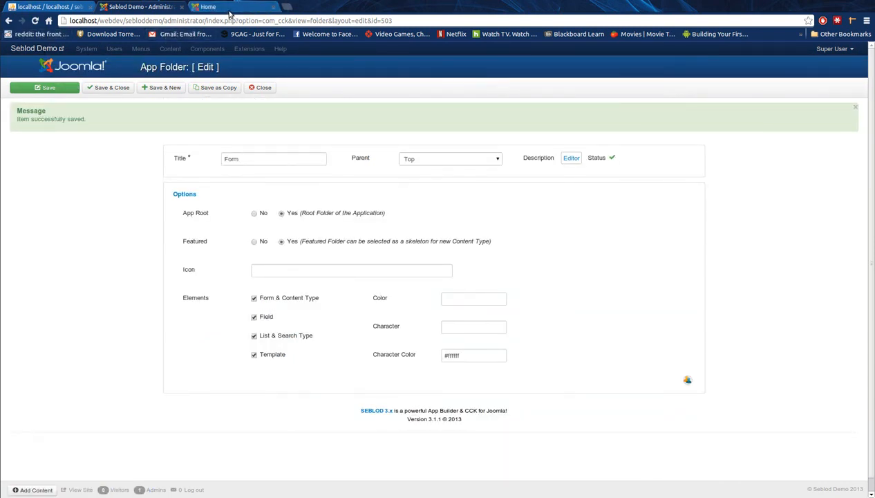
{"action": "left_click", "coordinate": [230, 10]}
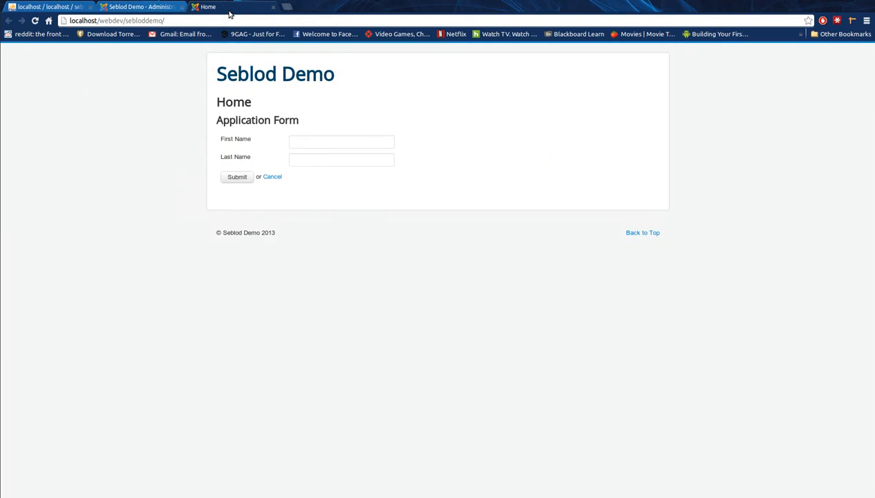
{"action": "left_click", "coordinate": [340, 141]}
{"action": "type", "text": "kyle"}
{"action": "key", "text": "Tab"}
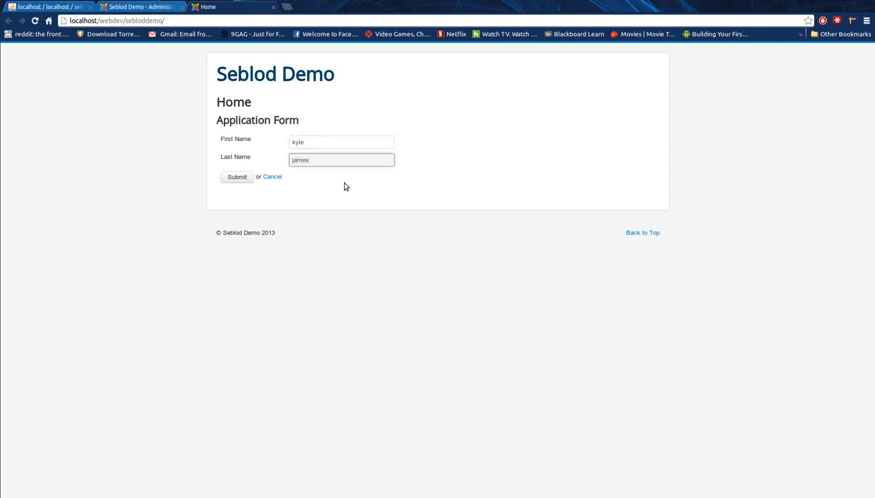
{"action": "left_click", "coordinate": [238, 178]}
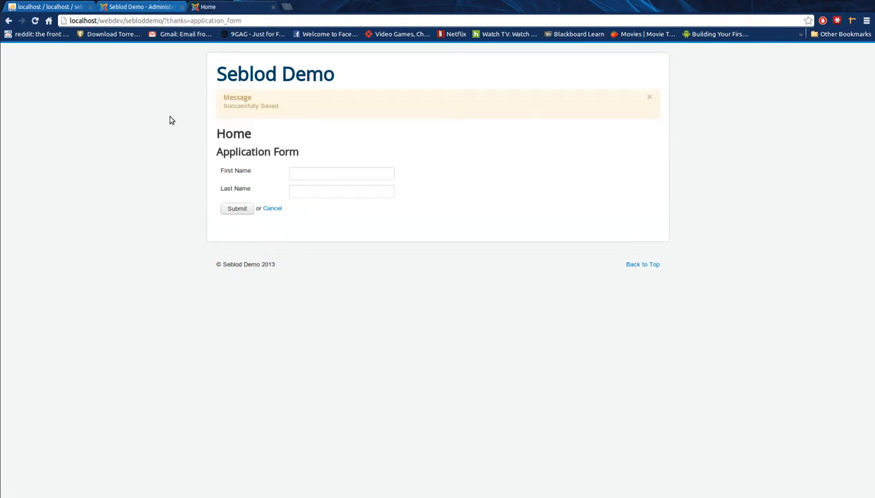
Switch to phpMyAdmin and browse the rows of the bfsz8_cck_store_form_application_form table
{"action": "left_click", "coordinate": [46, 7]}
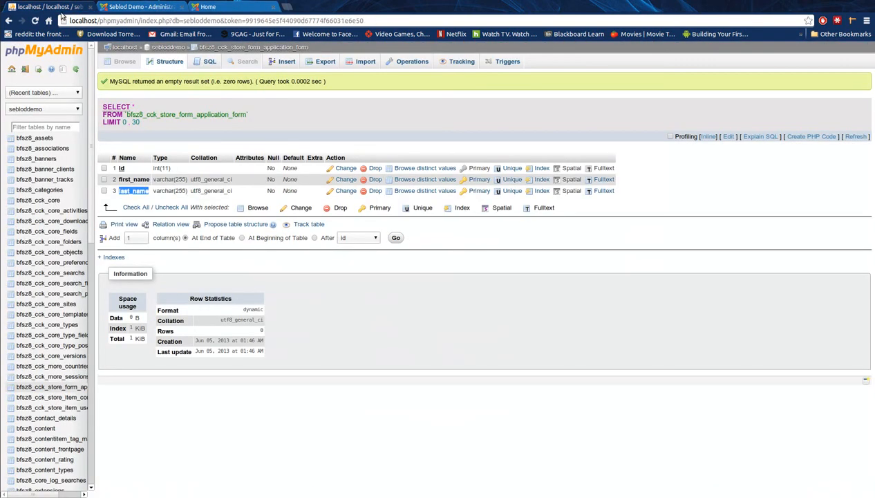
{"action": "left_click", "coordinate": [208, 61]}
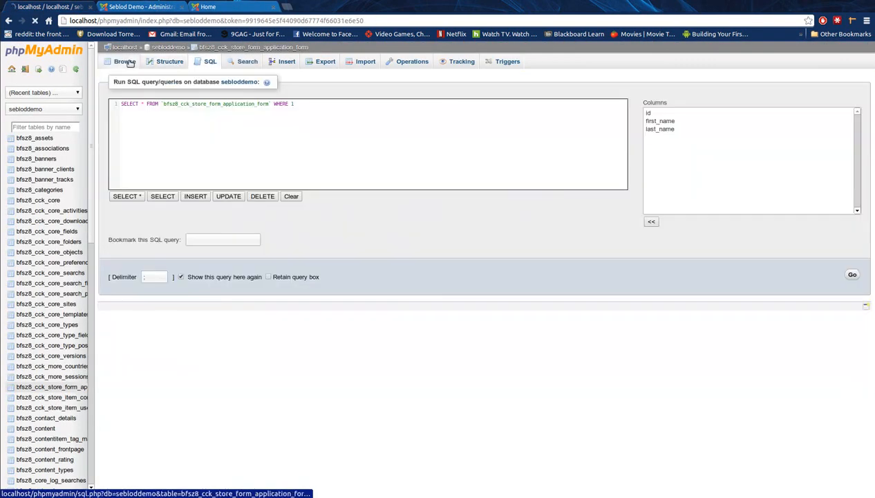
{"action": "left_click", "coordinate": [123, 61]}
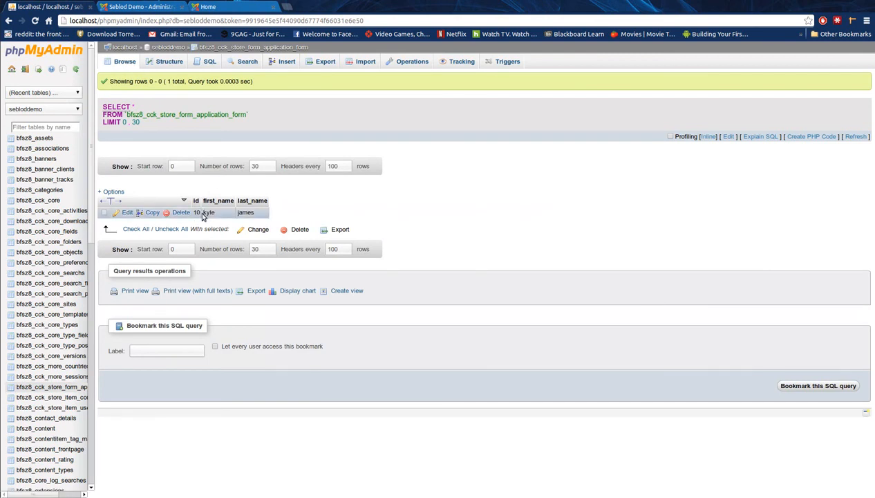
Return to the administrator site, close the Form app folder and open the Application Form content type for editing
{"action": "left_click", "coordinate": [153, 7]}
{"action": "left_click", "coordinate": [262, 92]}
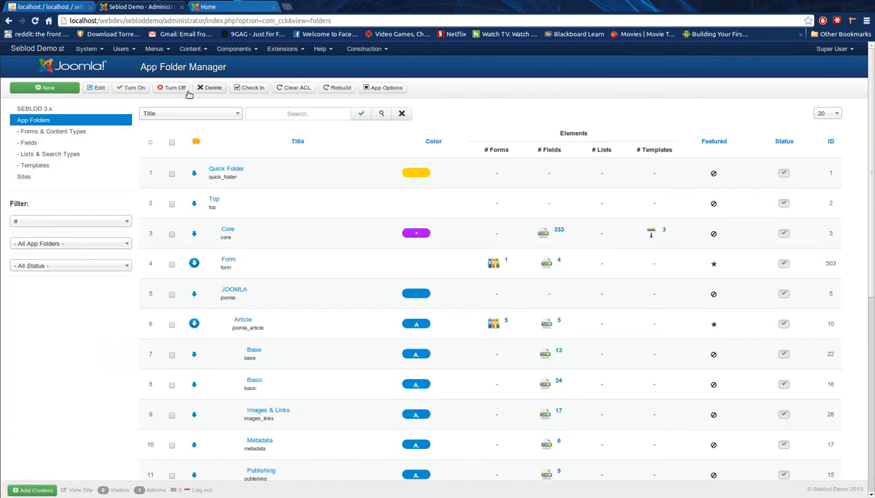
{"action": "left_click", "coordinate": [62, 143]}
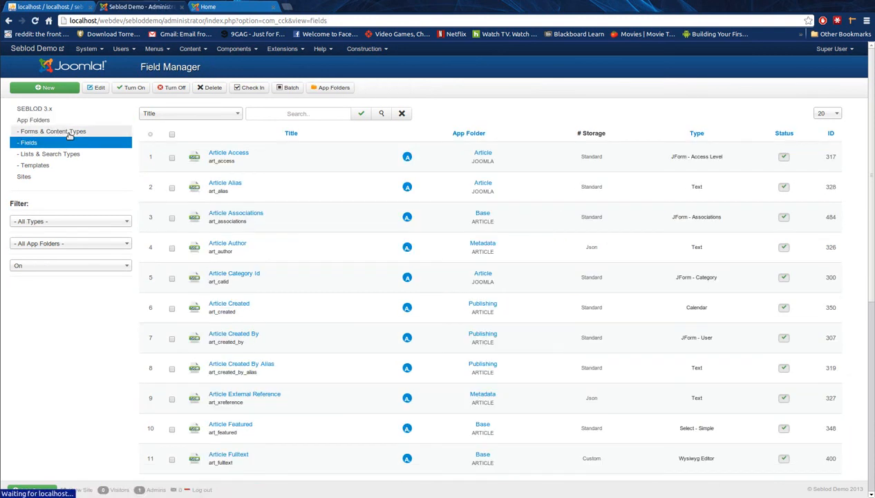
{"action": "left_click", "coordinate": [66, 121]}
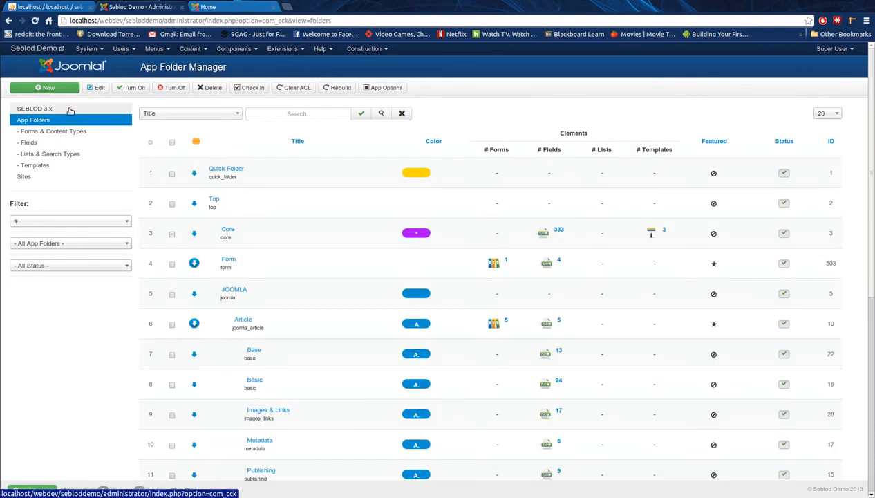
{"action": "left_click", "coordinate": [56, 131]}
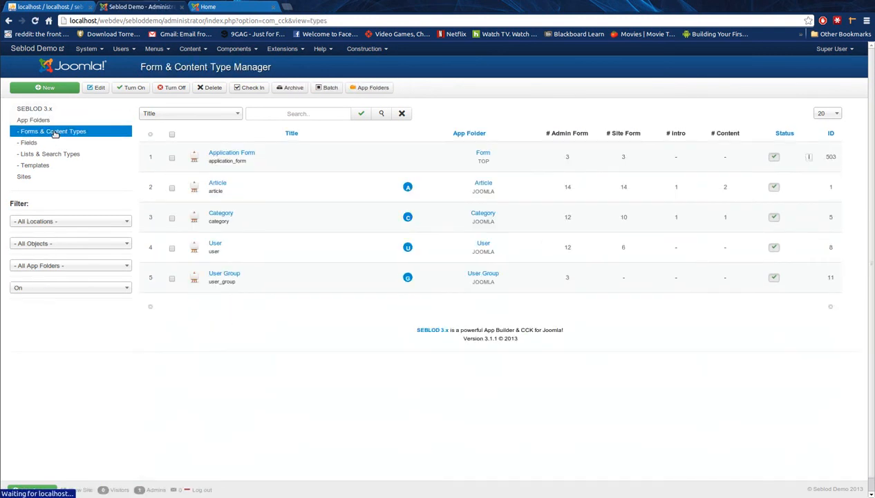
{"action": "left_click", "coordinate": [214, 154]}
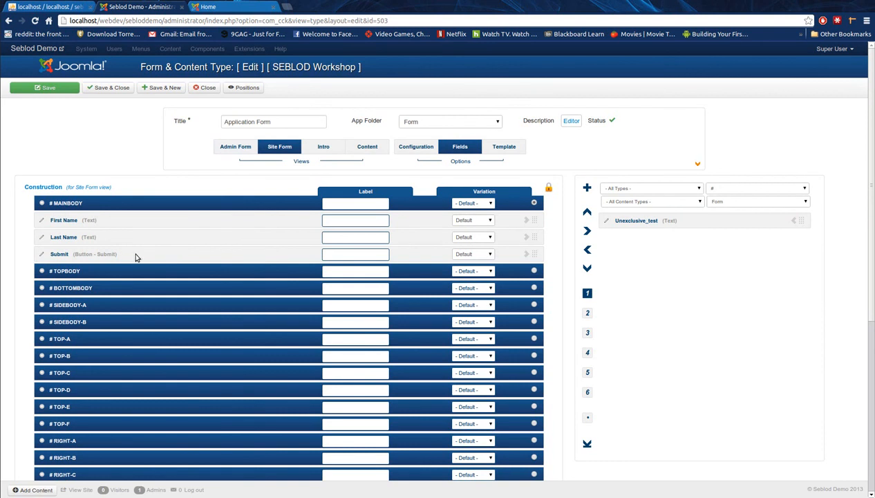
Start a new field, look through its type and storage options, and close it without saving
{"action": "left_click", "coordinate": [584, 189]}
{"action": "left_click", "coordinate": [537, 214]}
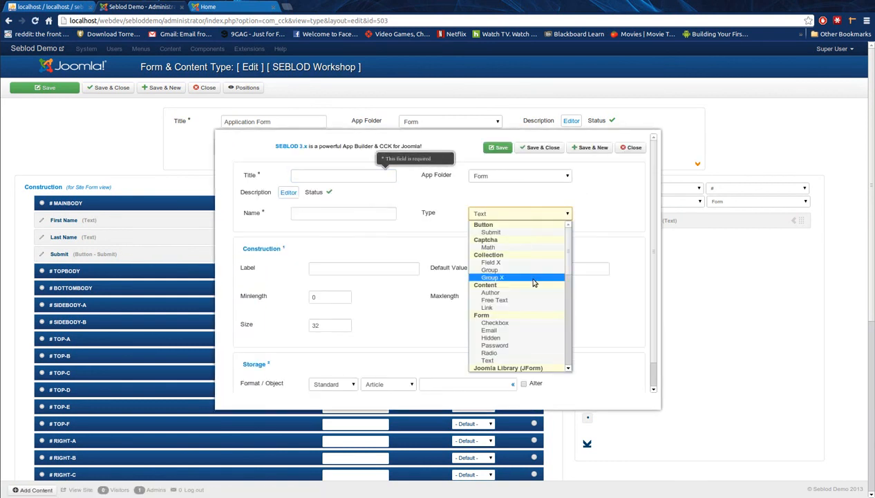
{"action": "left_click", "coordinate": [619, 230]}
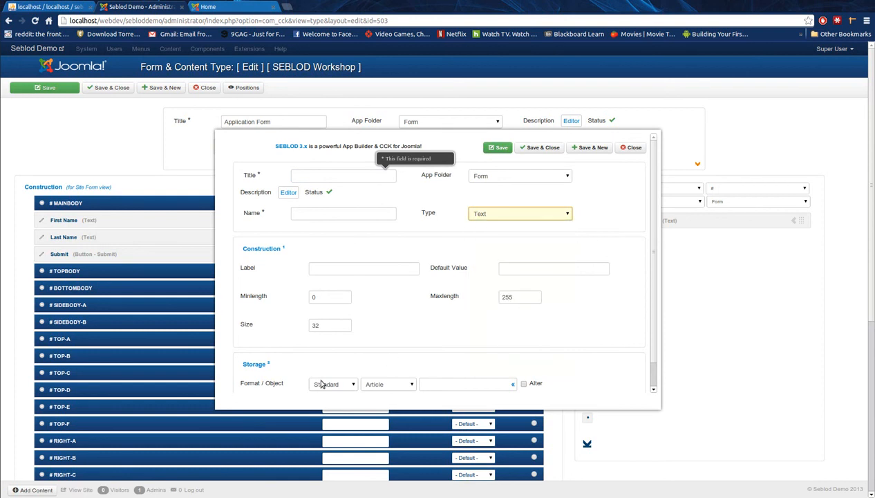
{"action": "left_click", "coordinate": [412, 388]}
{"action": "left_click", "coordinate": [410, 387]}
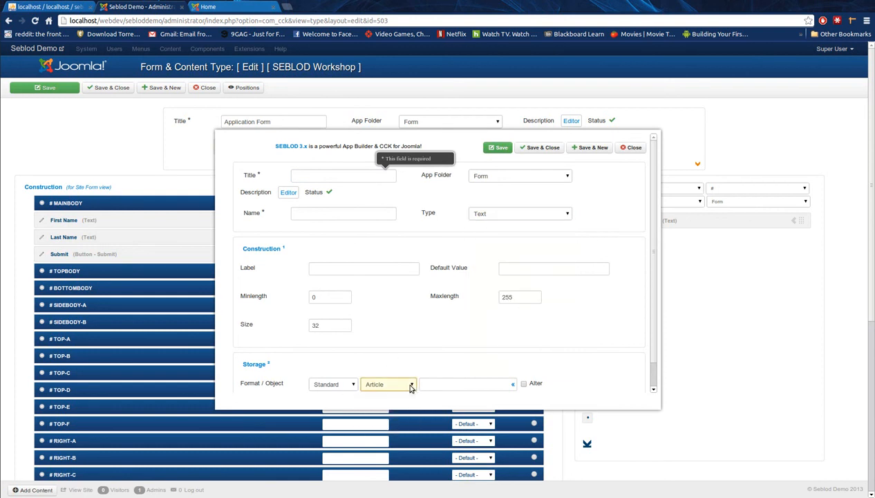
{"action": "left_click", "coordinate": [343, 386]}
{"action": "left_click", "coordinate": [354, 375]}
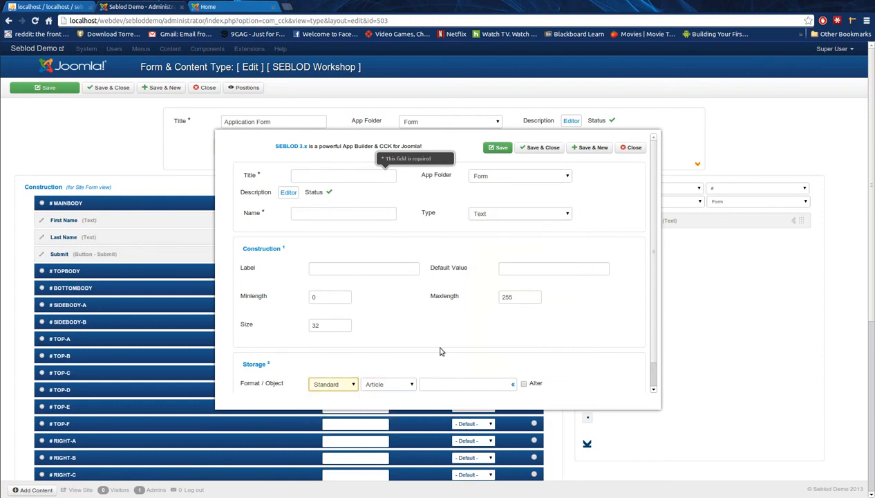
{"action": "left_click", "coordinate": [632, 148]}
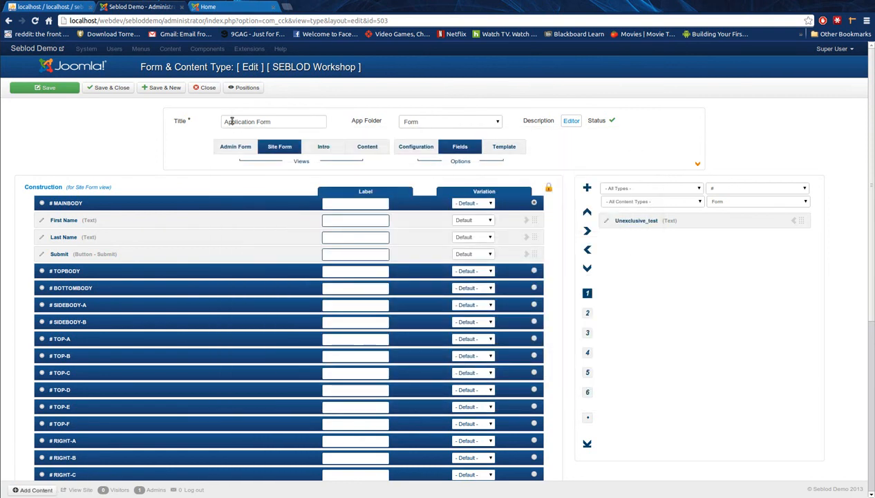
{"action": "left_click", "coordinate": [774, 0]}
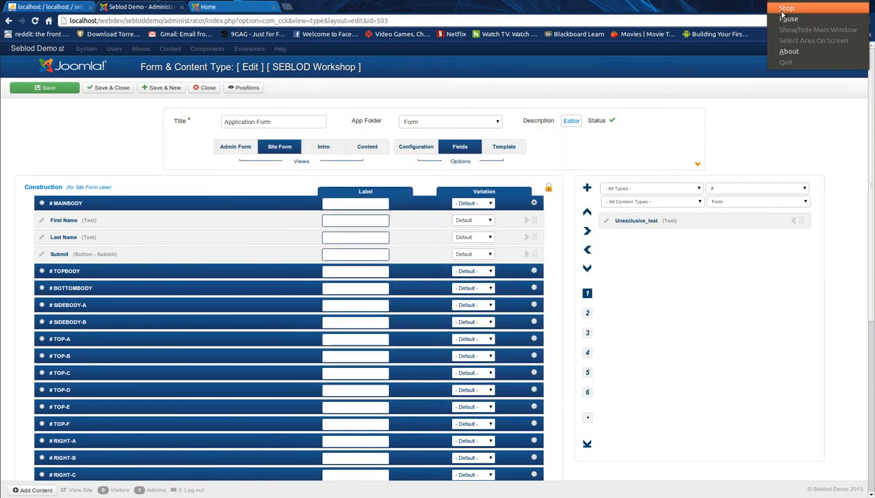